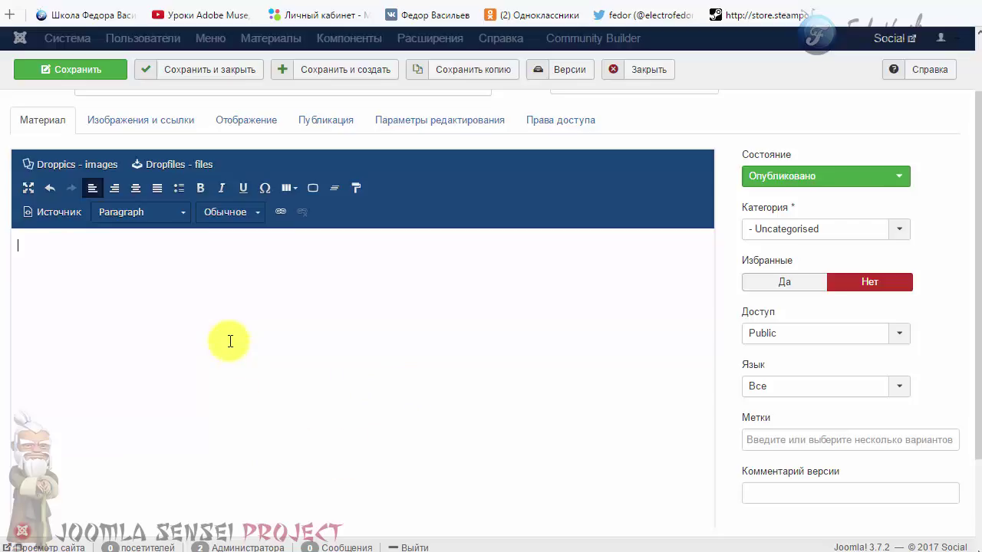
scroll(432, 310, "up", 1)
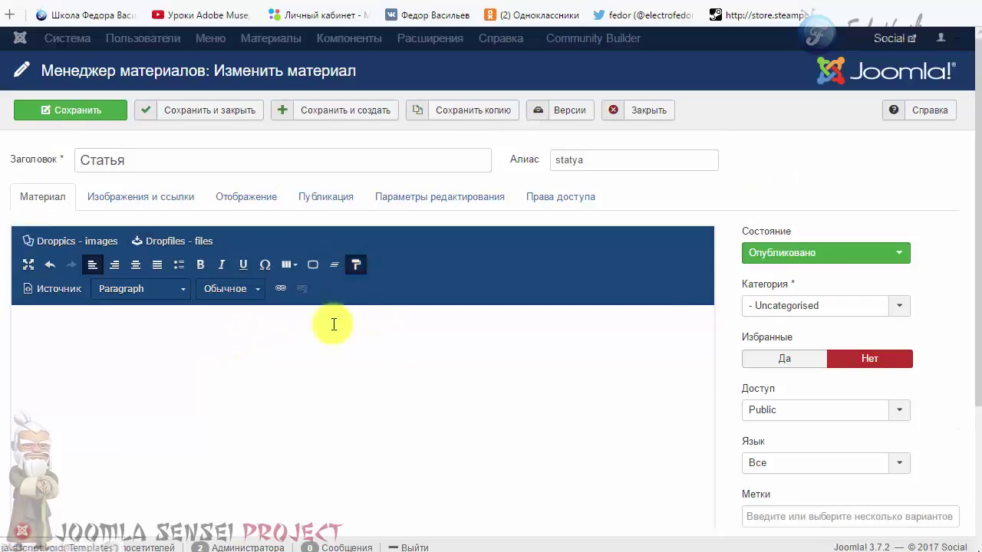
scroll(331, 325, "down", 1)
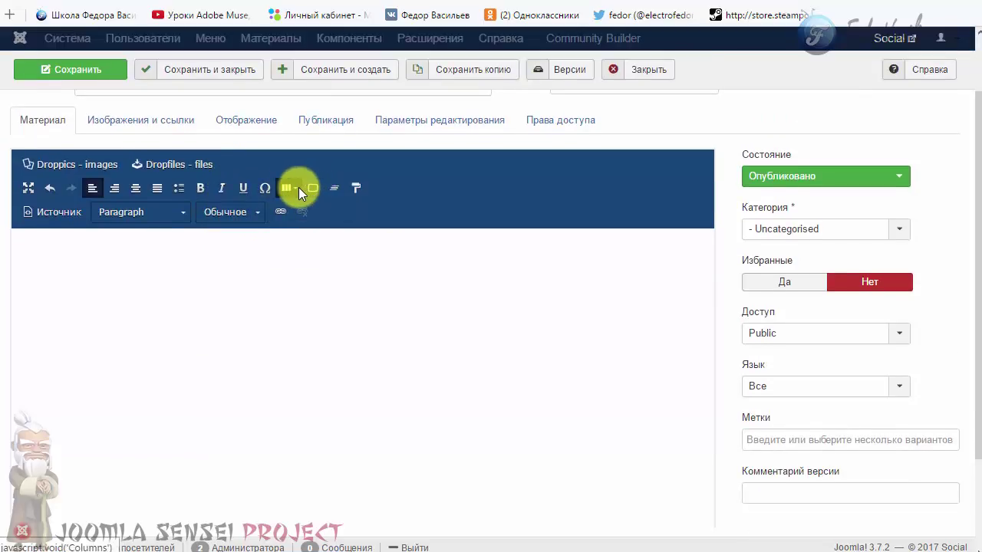
left_click(299, 187)
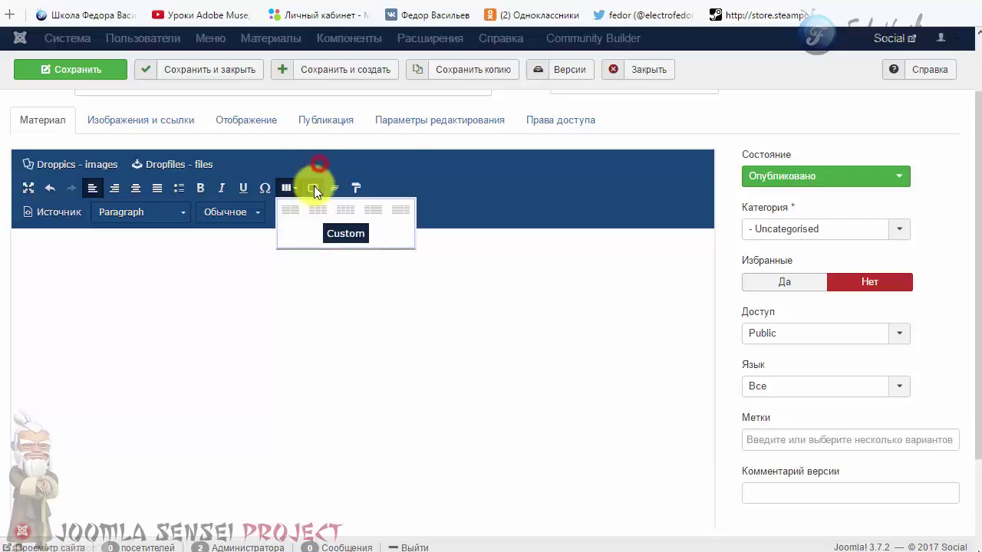
left_click(424, 280)
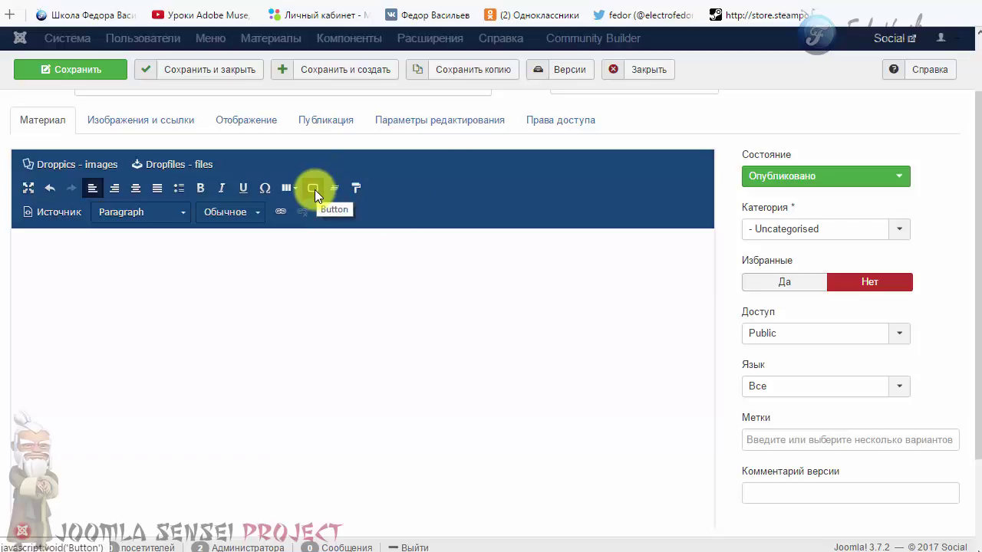
Start a new button for the article and set its text to "кнопка".
left_click(315, 189)
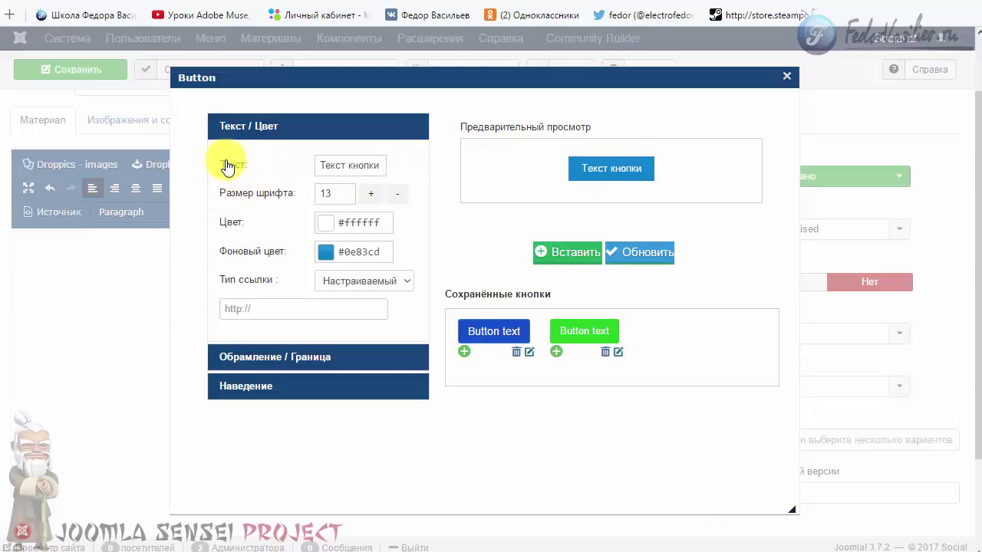
left_click_drag(317, 164, 413, 161)
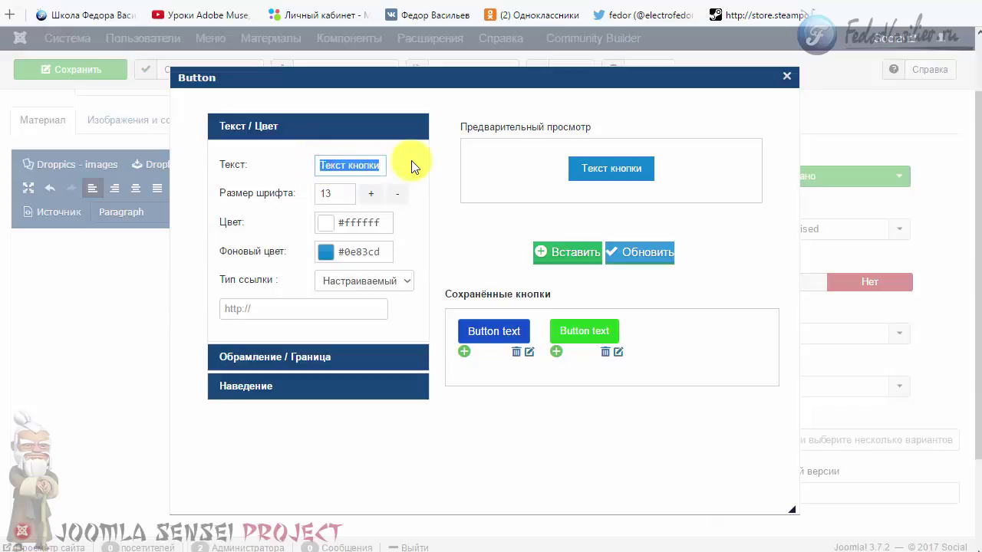
type("г")
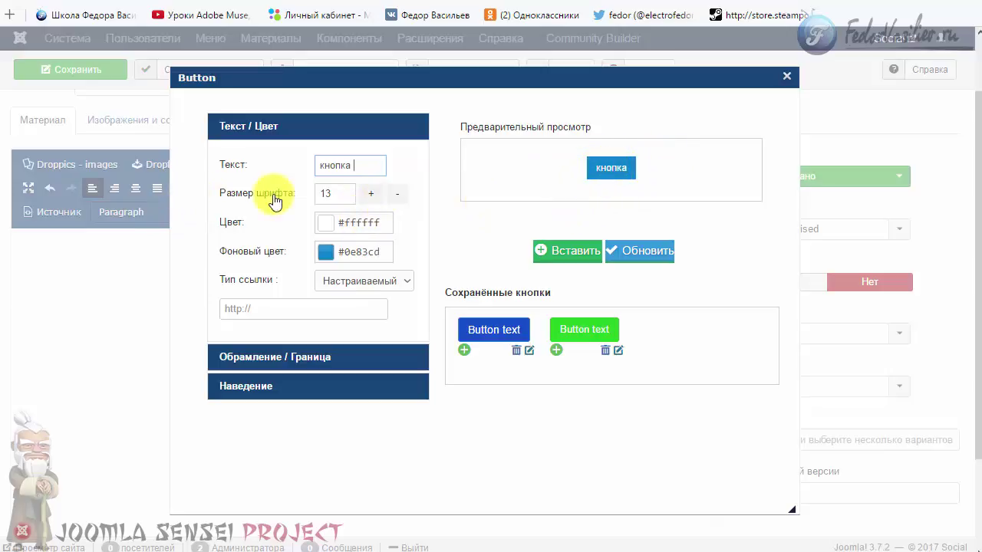
Enlarge the button's font size to 22.
left_click(363, 201)
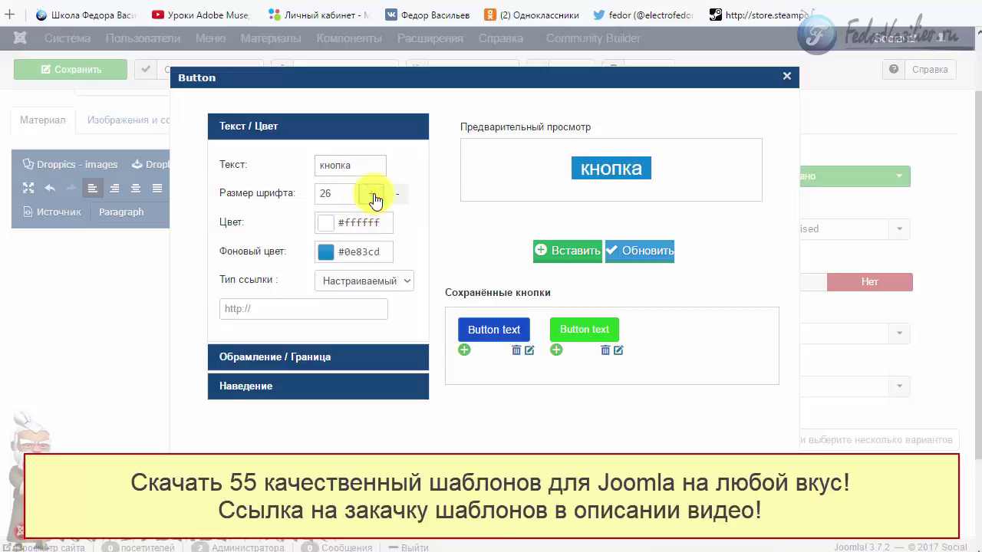
double_click(332, 194)
type("22")
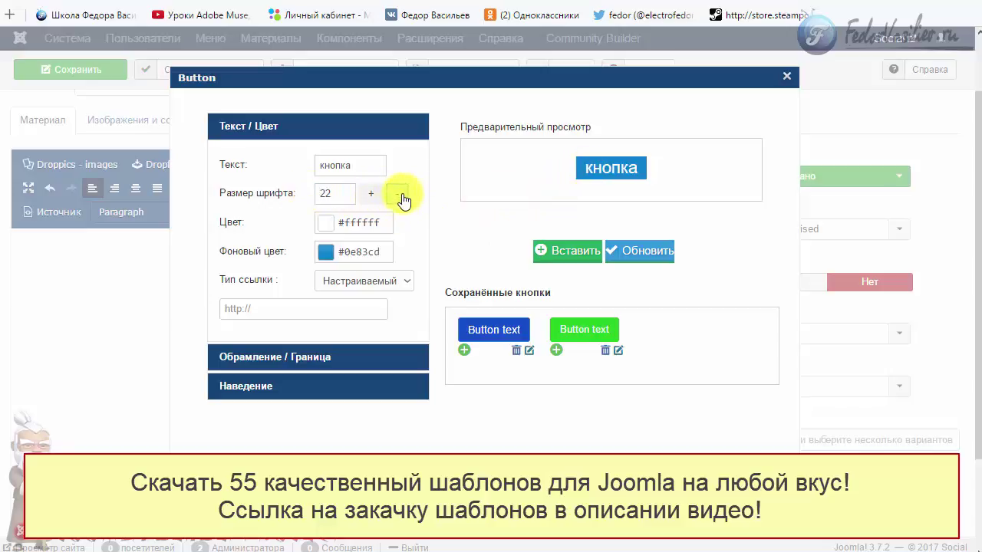
left_click(403, 198)
left_click(333, 196)
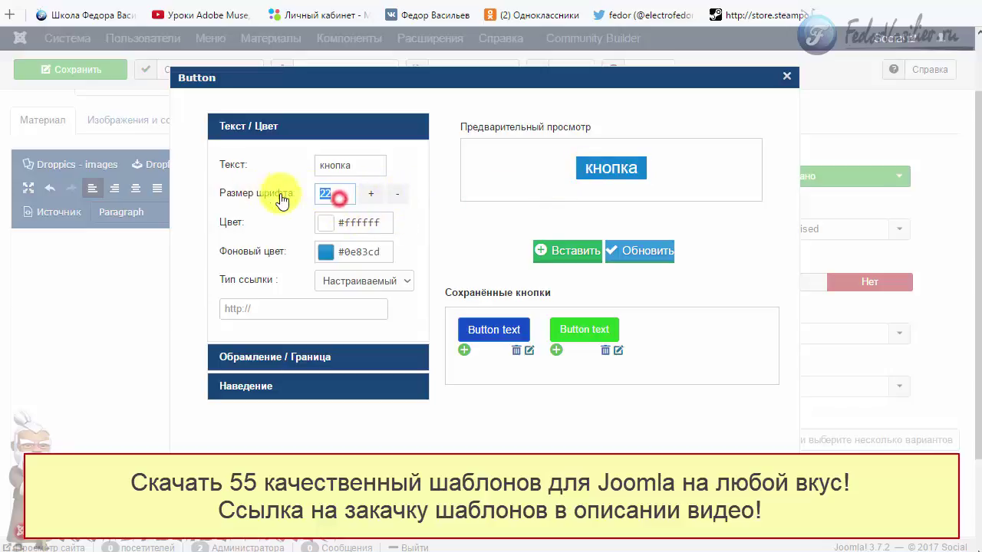
double_click(330, 194)
double_click(335, 193)
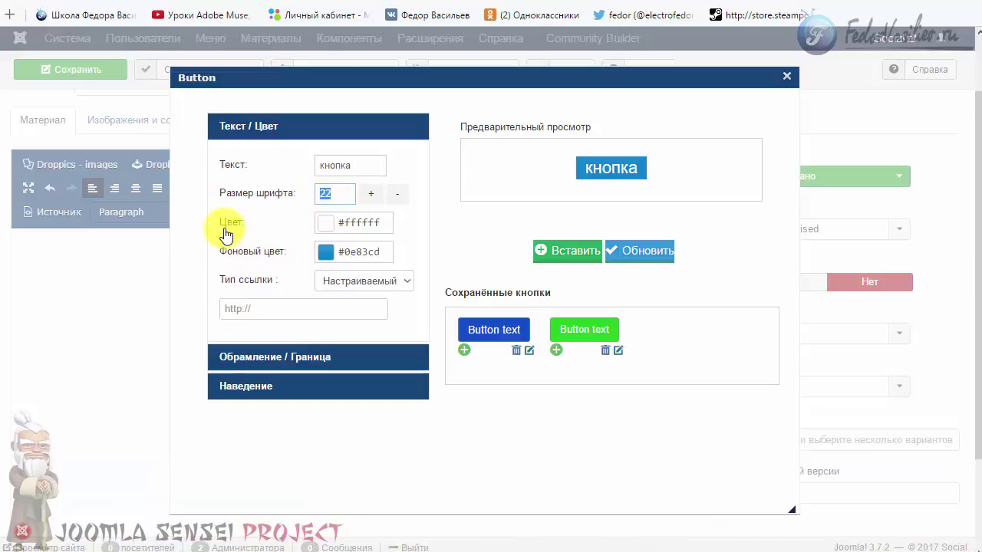
Try green #38ed32 as the button's text color and settle on off-white #fafafa.
left_click(328, 228)
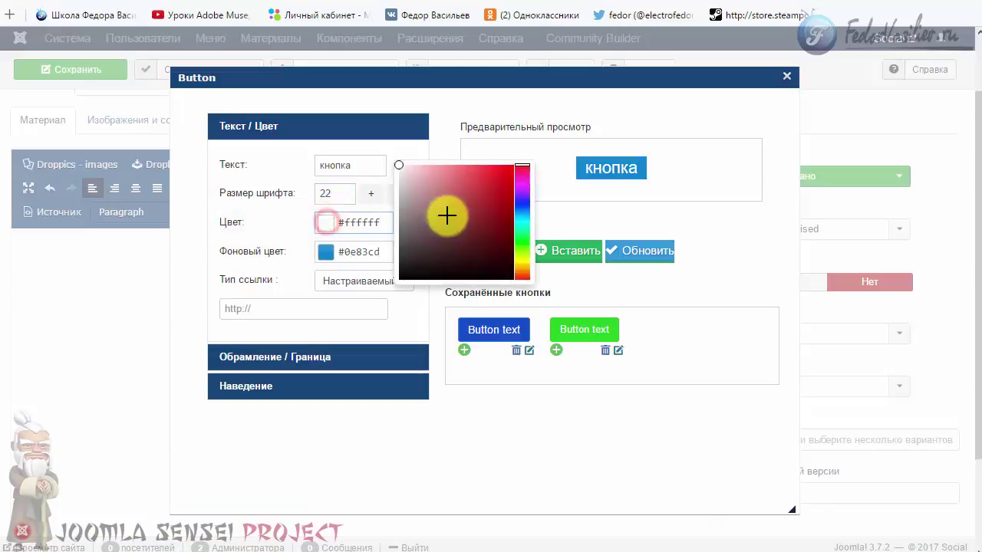
left_click(518, 242)
left_click_drag(471, 209, 481, 186)
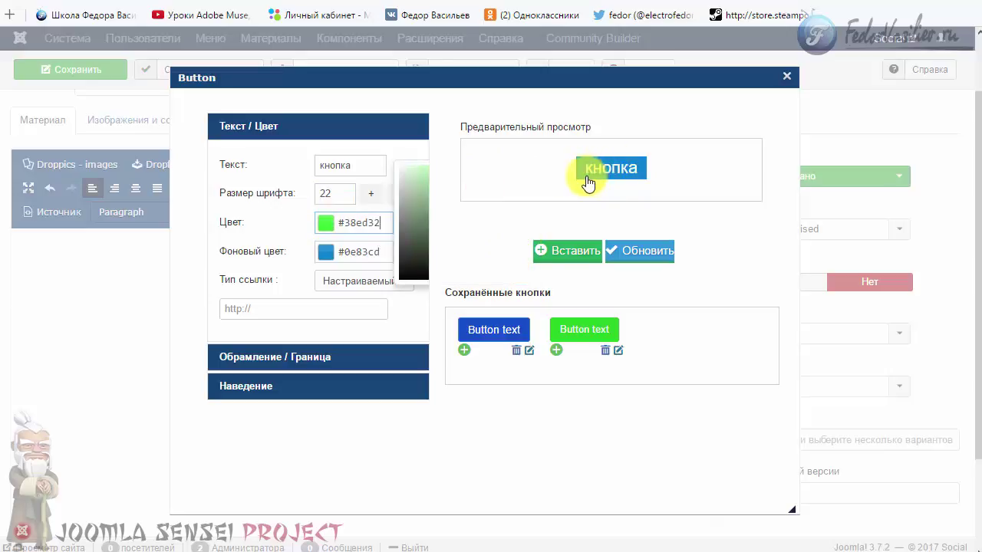
mouse_move(430, 196)
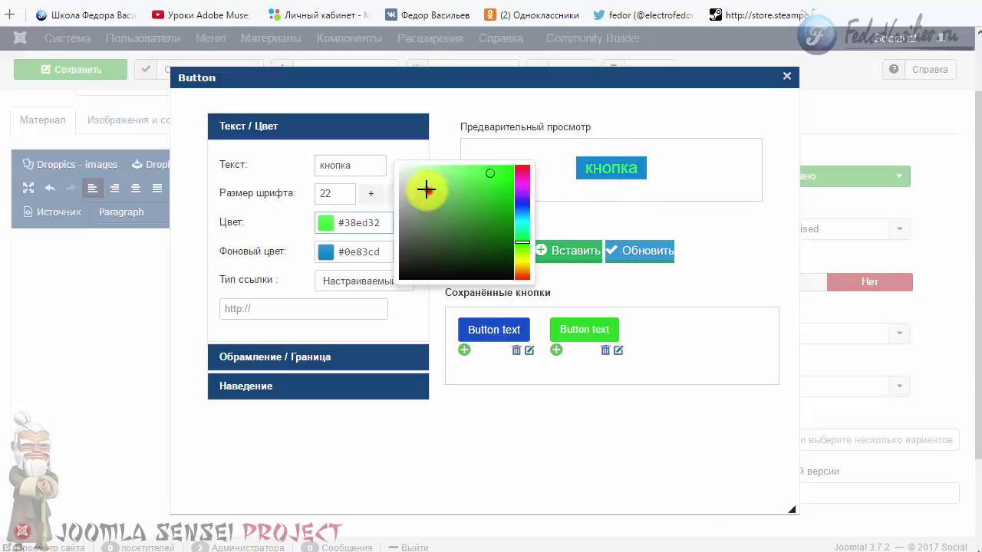
left_click_drag(426, 189, 396, 168)
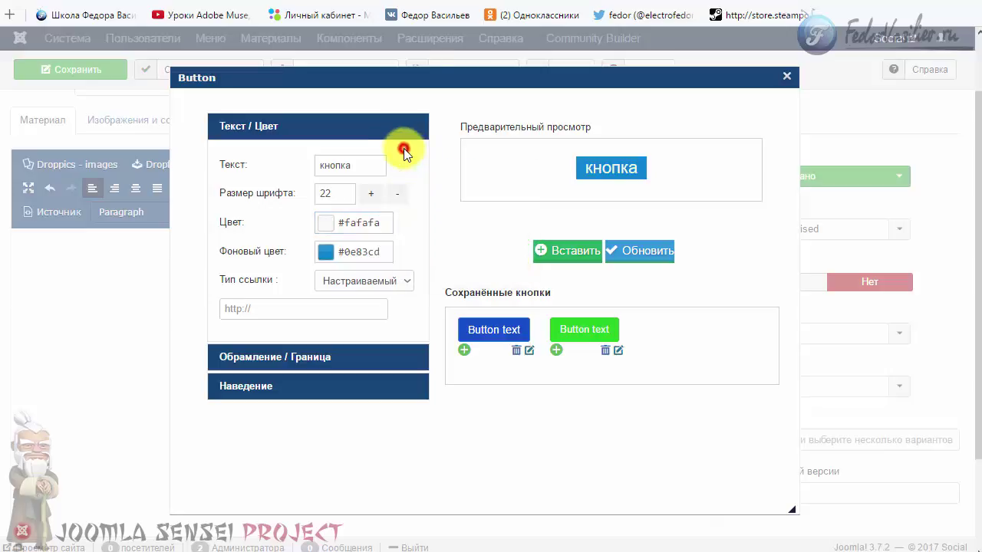
Set the button's background color to bright red #ff0009.
left_click(327, 251)
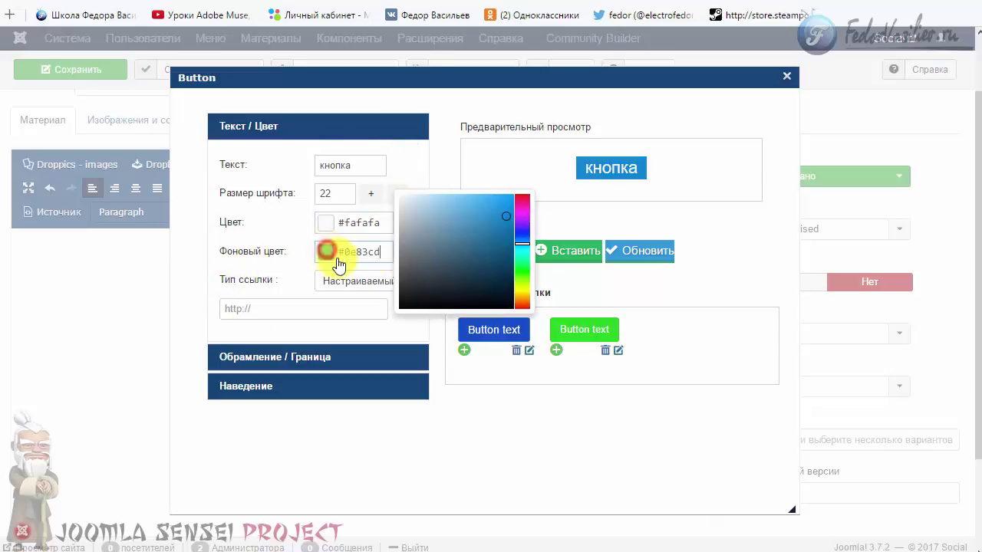
mouse_move(512, 213)
left_mouse_down()
mouse_move(517, 202)
mouse_move(517, 294)
mouse_move(522, 198)
mouse_move(513, 202)
left_mouse_up()
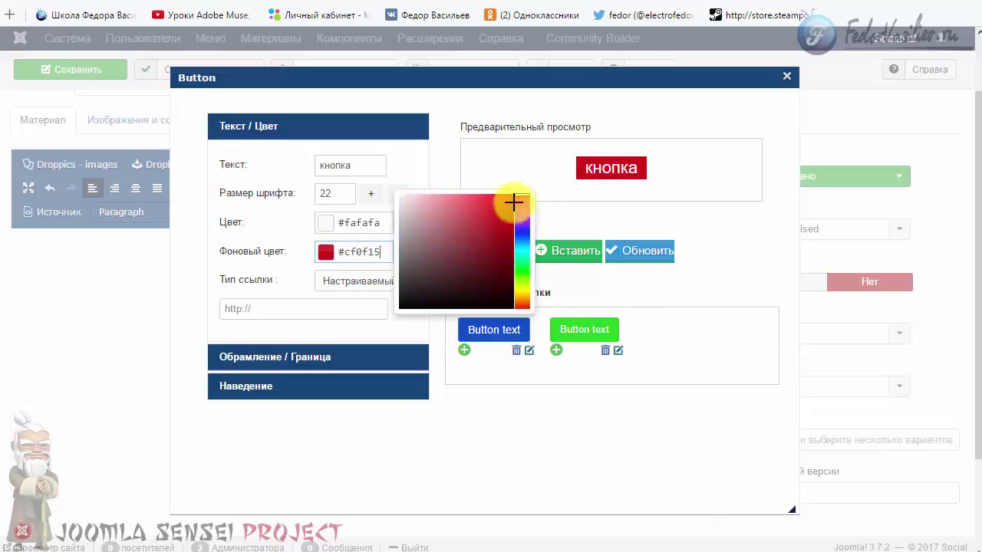
left_click(421, 171)
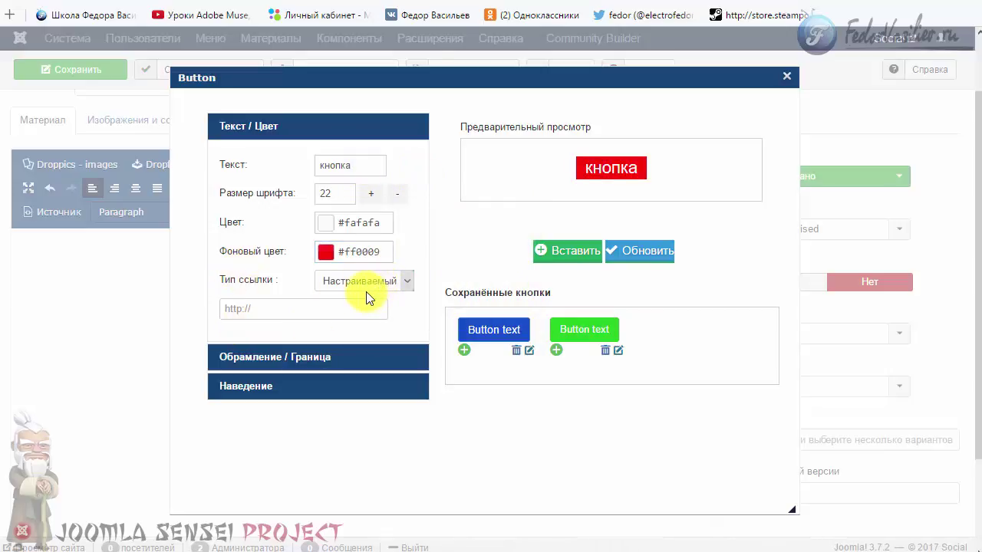
Set the button's link type to an article link (Ссылка на статью) and choose the article "Статья" as target.
left_click(280, 310)
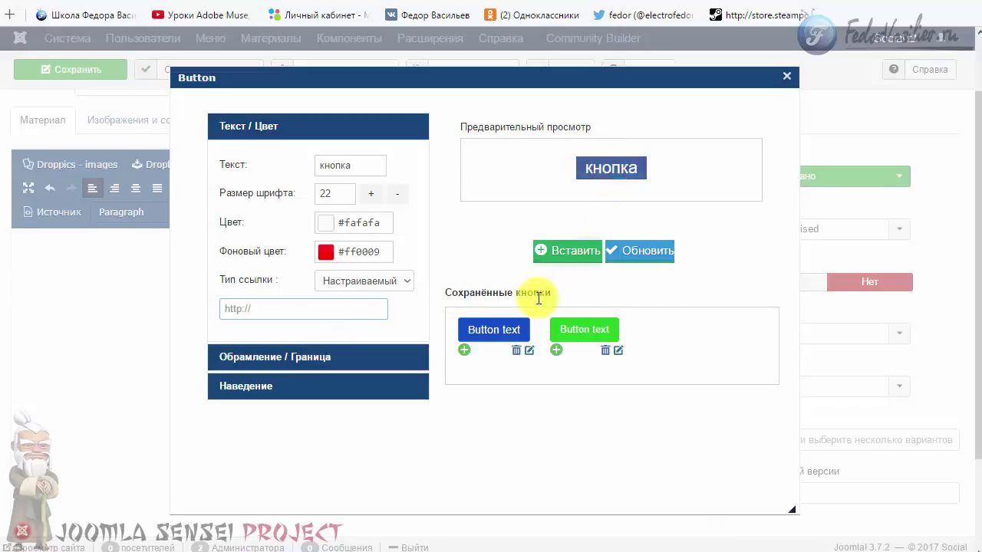
left_click(409, 282)
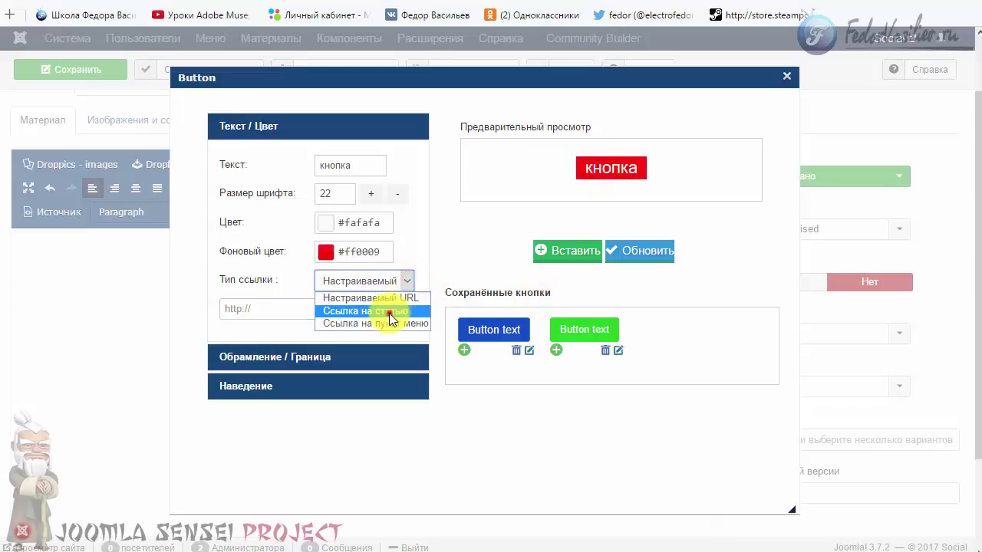
left_click(389, 312)
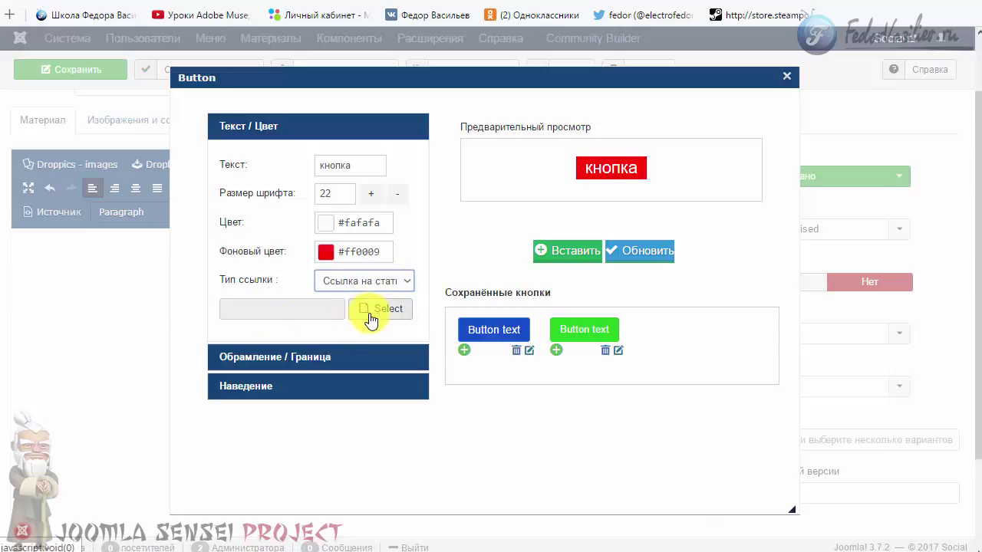
left_click(377, 313)
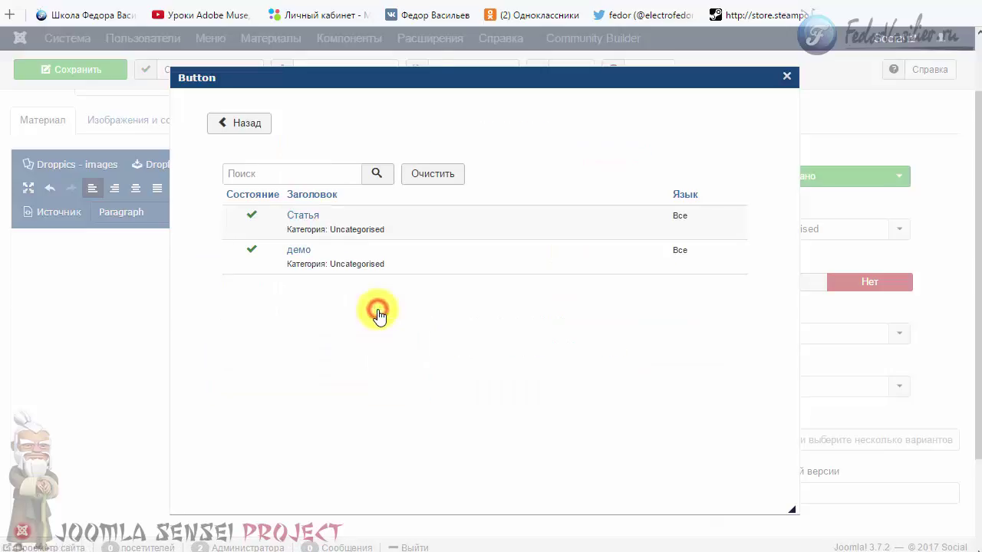
left_click(304, 218)
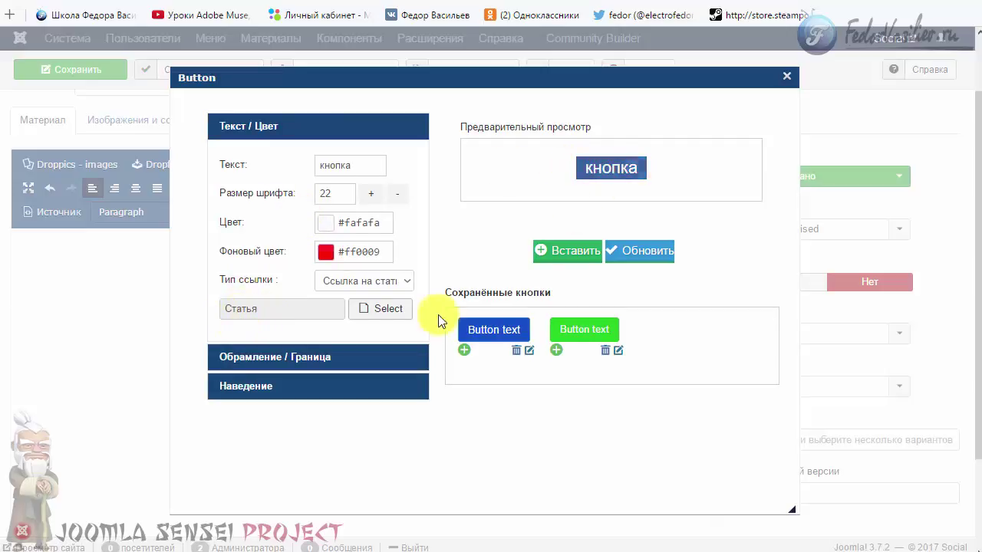
Try the menu item link type (Ссылка на пункт меню), look through its targets, and return to the article link "Статья".
left_click(388, 310)
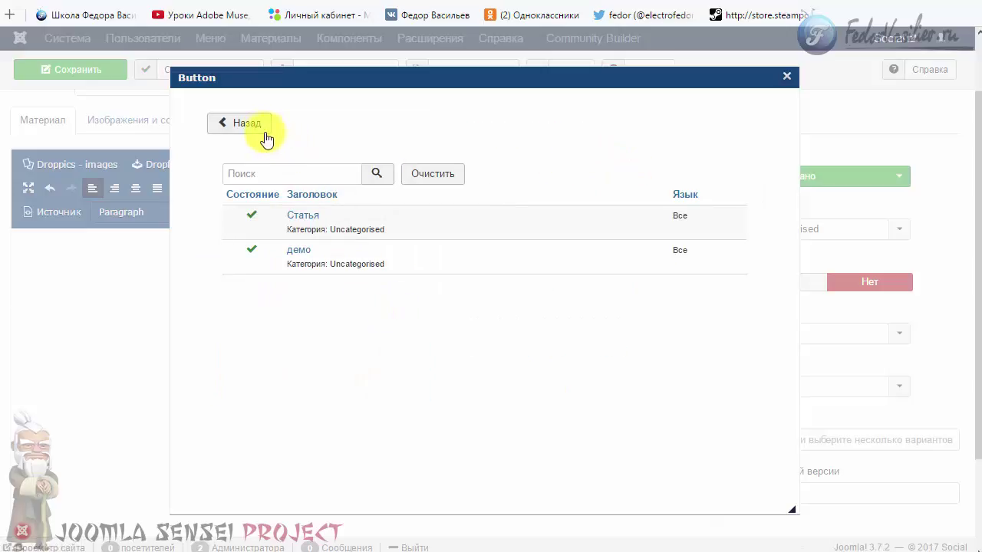
left_click(261, 129)
left_click(362, 284)
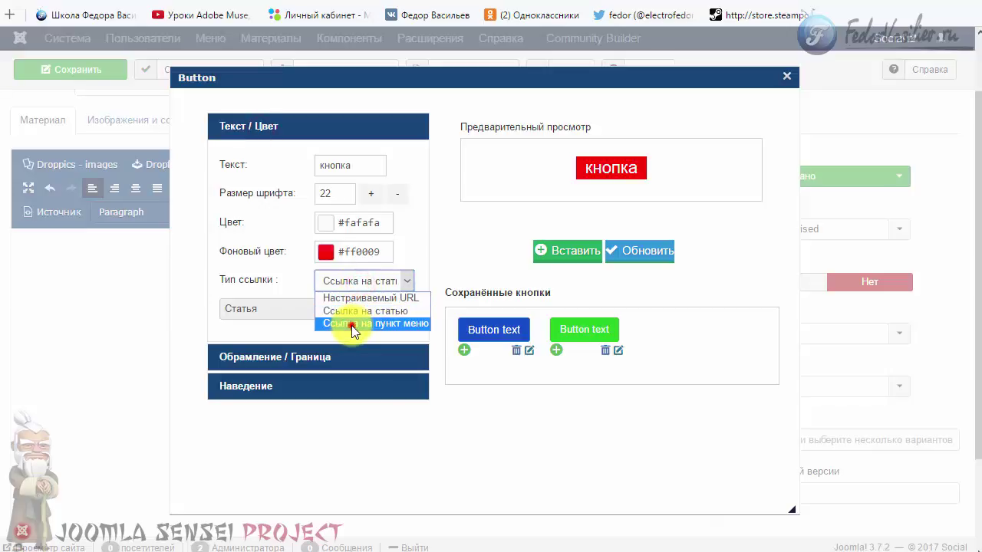
left_click(351, 324)
left_click(259, 313)
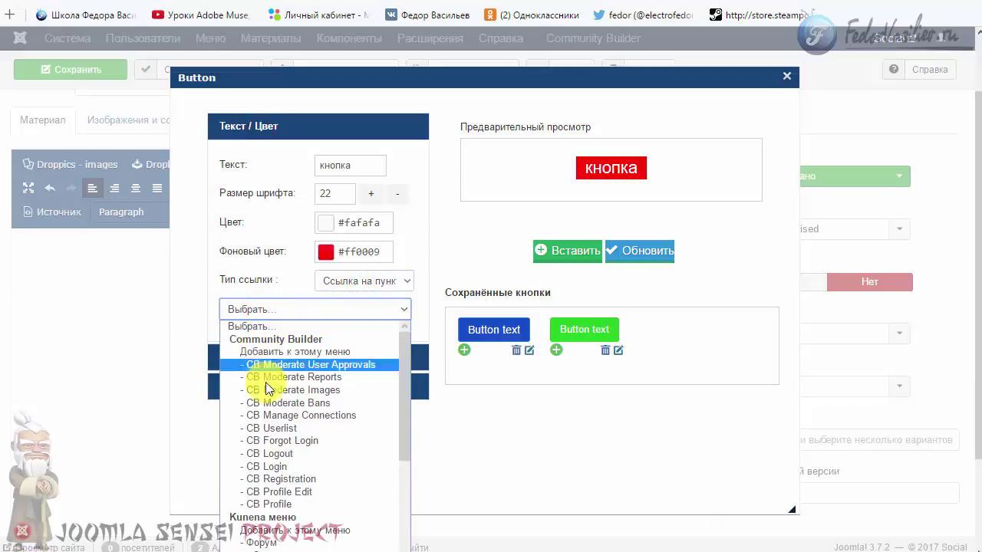
left_click(263, 275)
left_click(353, 281)
left_click(360, 311)
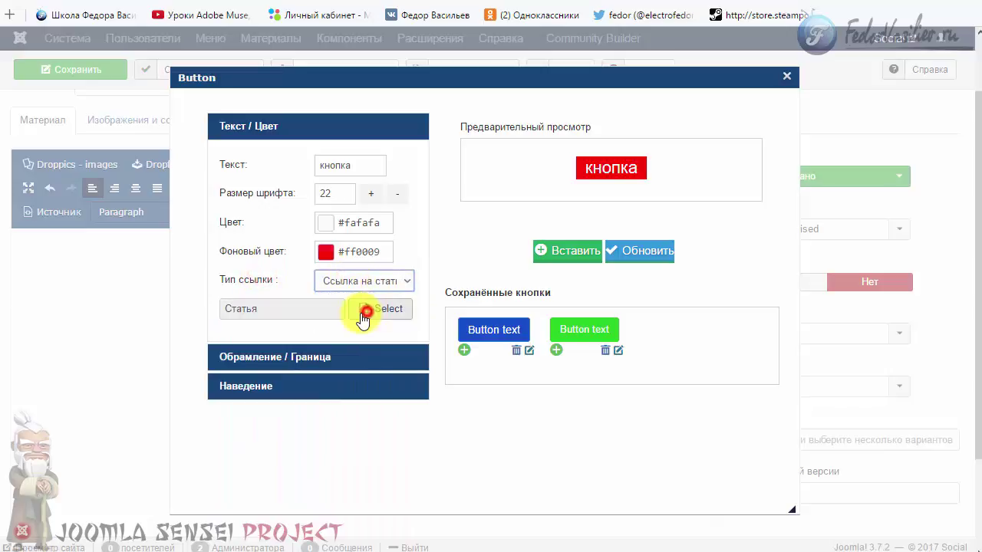
left_click(366, 314)
left_click(307, 217)
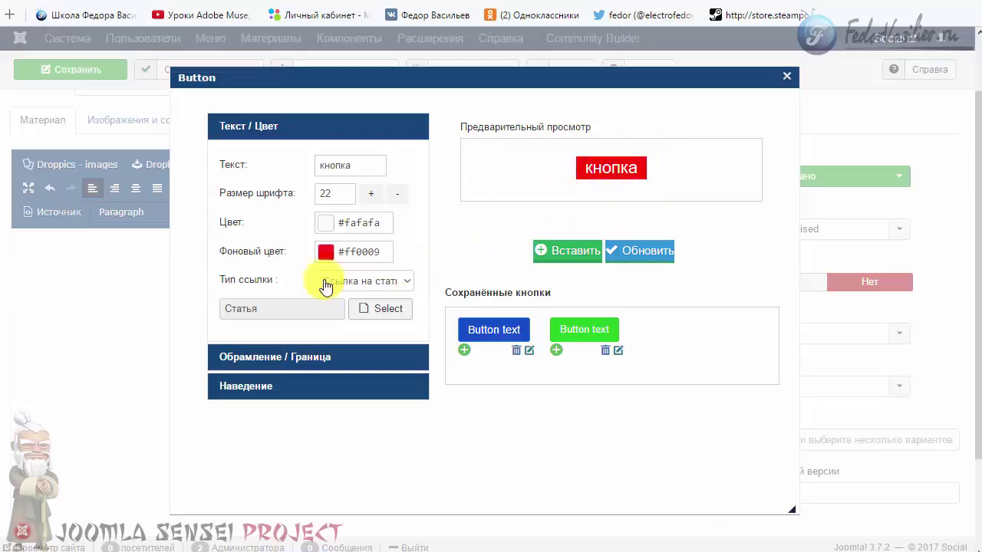
Try a left padding of 120 px in the button's Обрамление / Граница settings and restore it to 12 px.
left_click(267, 367)
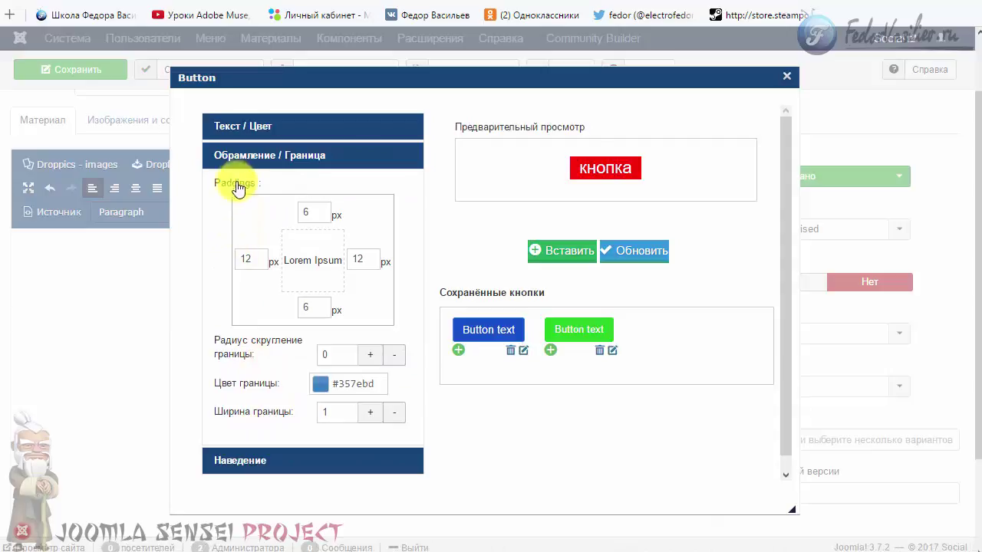
left_click(254, 259)
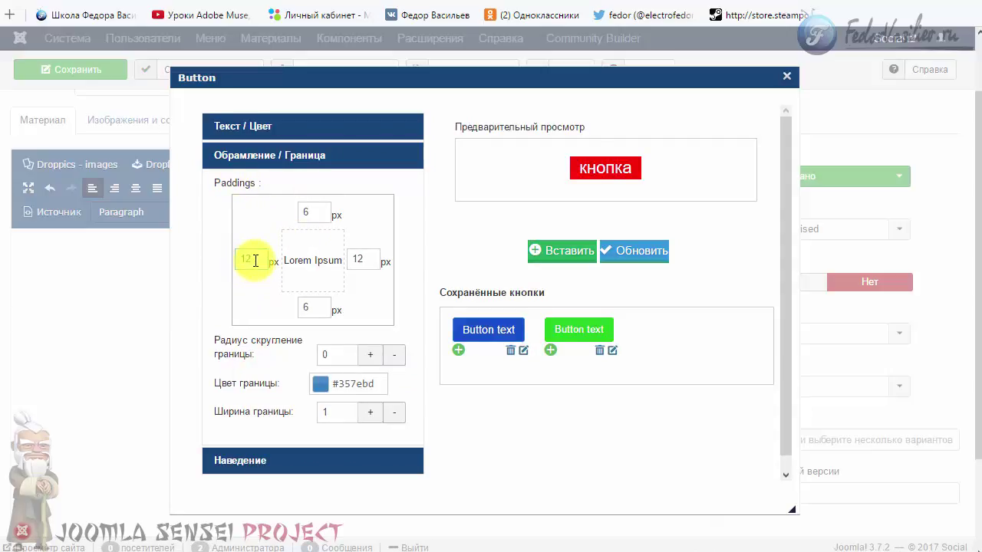
type("0")
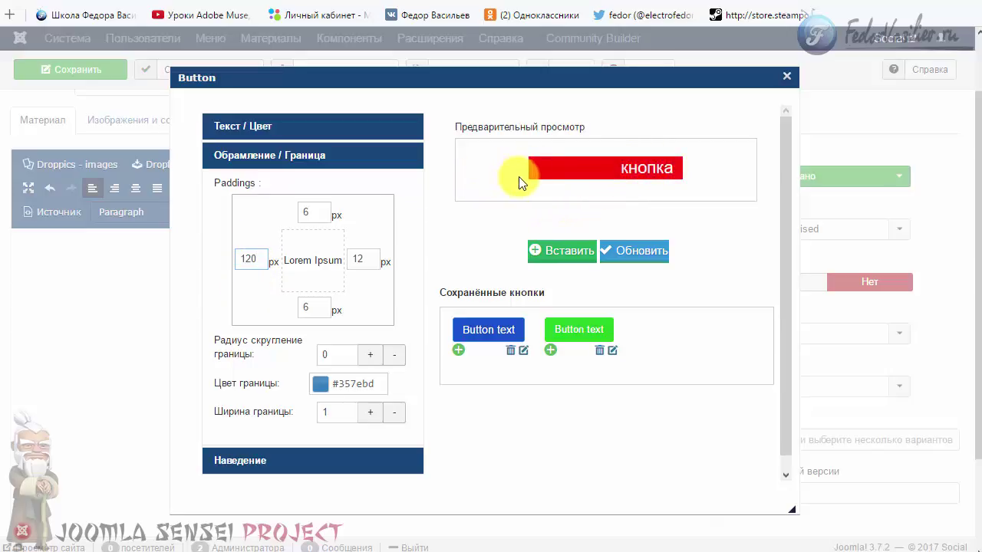
key("BackSpace")
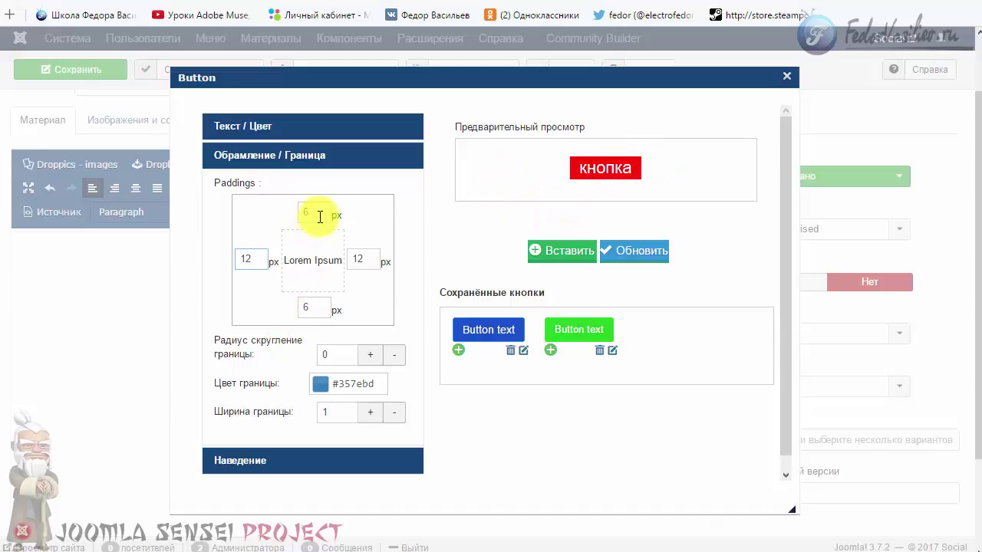
Try a top padding of 60 px for the button and settle on 10 px.
left_click(320, 217)
type("0")
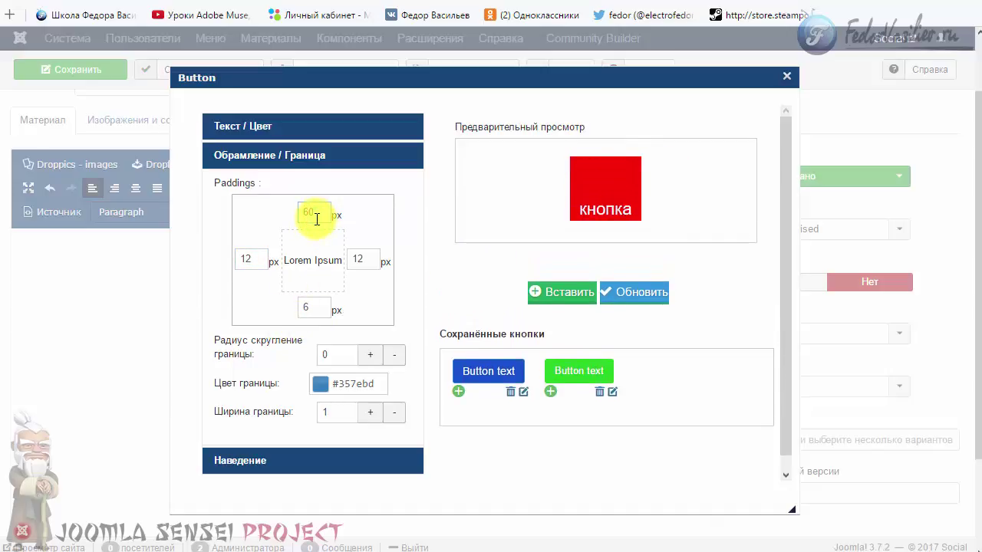
key("BackSpace")
key("BackSpace")
left_click(310, 214)
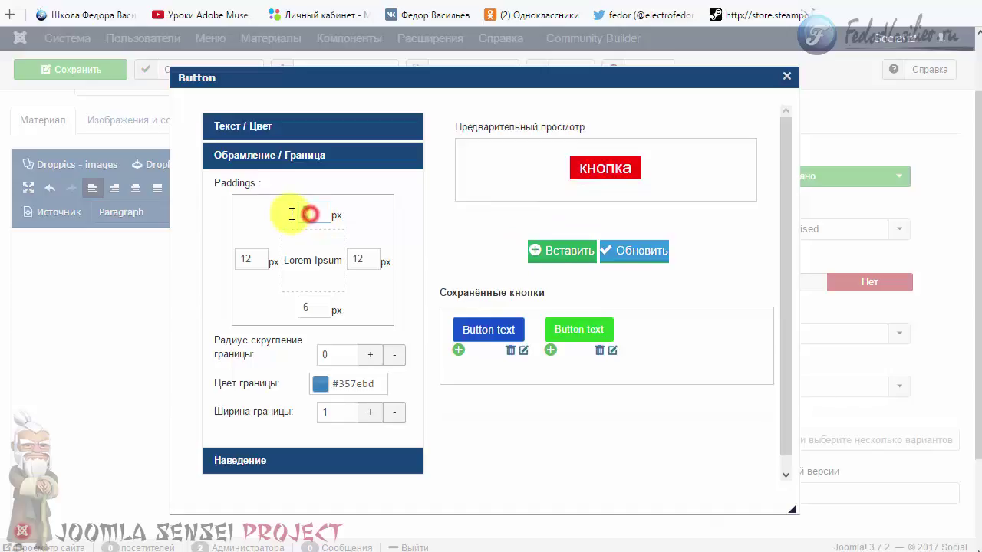
type("10")
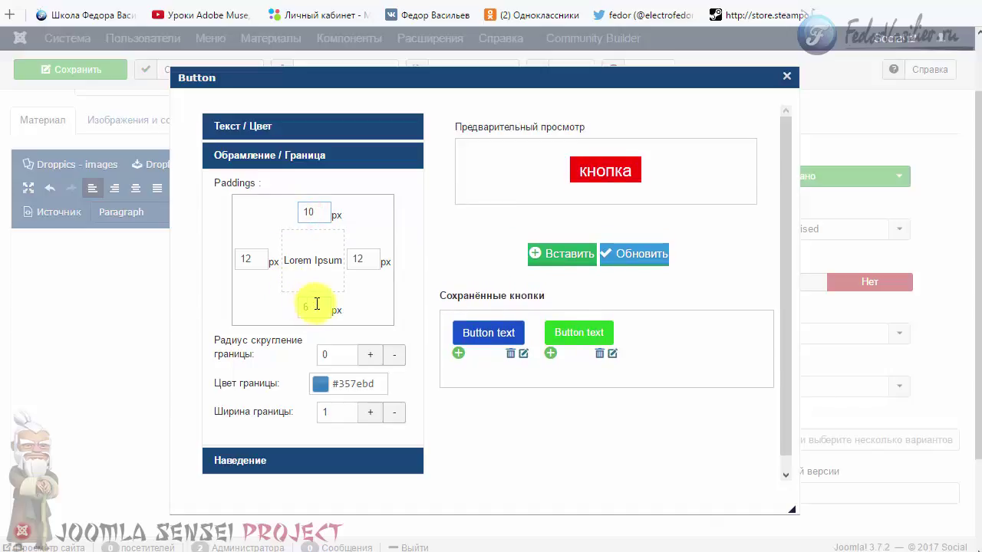
Set the button's bottom padding to 10 px and its border corner radius to 24.
left_click(314, 304)
key("BackSpace")
type("10")
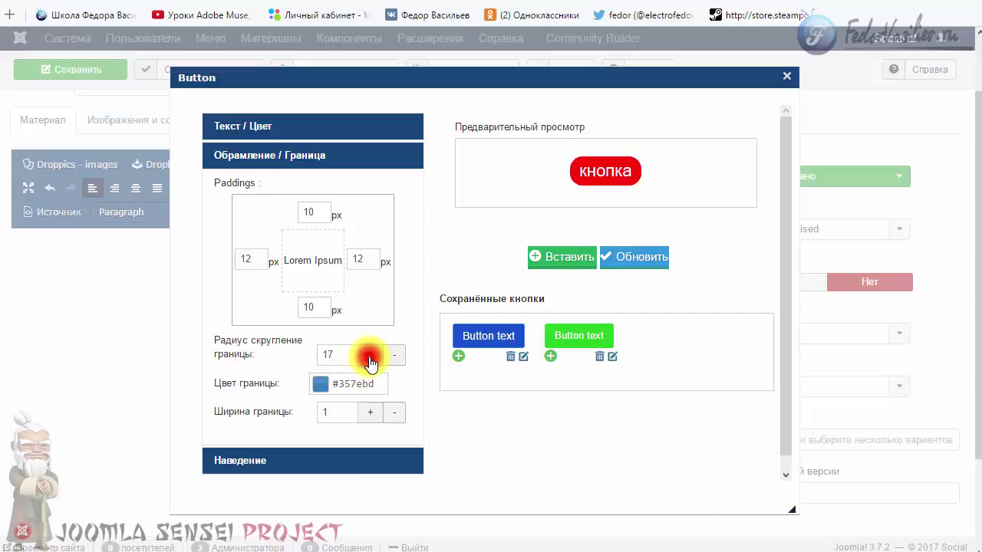
left_click(369, 355)
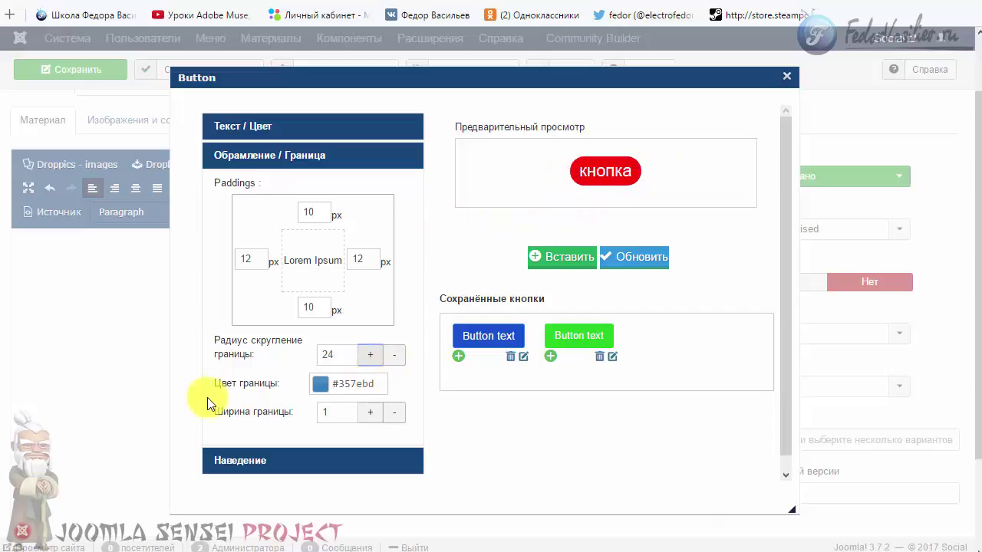
Change the button's border color to magenta #e100ff.
left_click(321, 384)
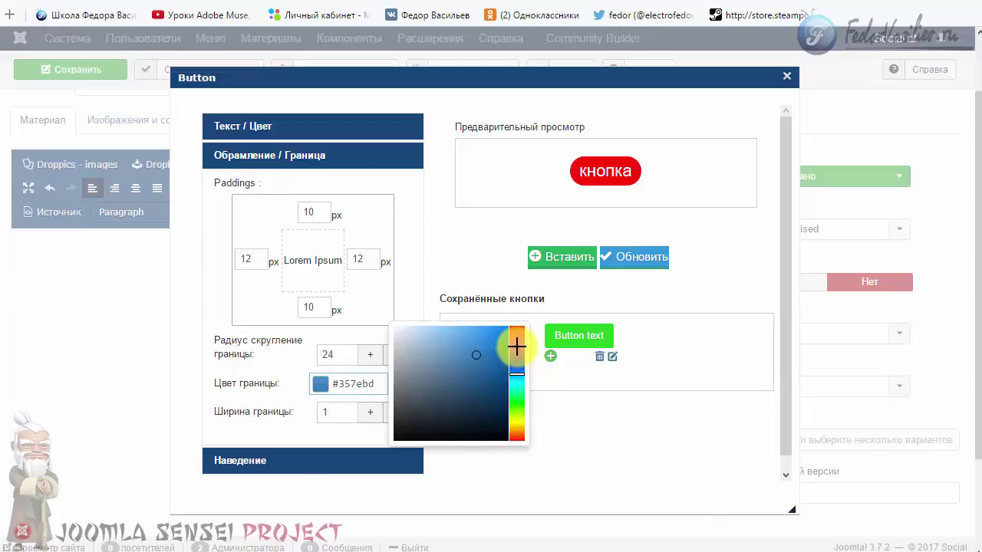
left_click(515, 348)
left_click_drag(478, 344, 526, 313)
left_click(292, 379)
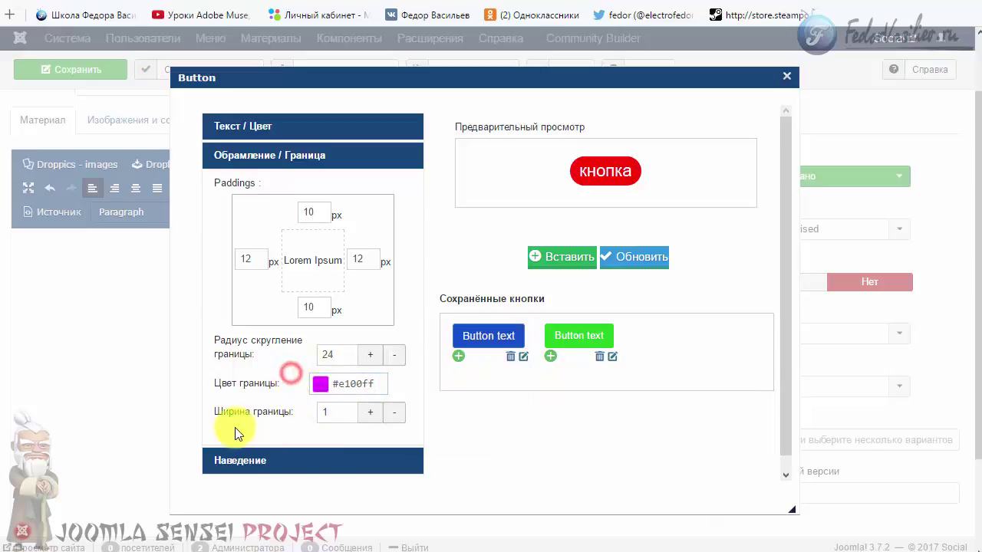
Try a border width of 11 on the button and settle on 0.
left_click(372, 414)
left_click(372, 415)
left_click(372, 414)
left_click(372, 414)
left_click(371, 414)
left_click(371, 414)
left_click(371, 414)
left_click(370, 415)
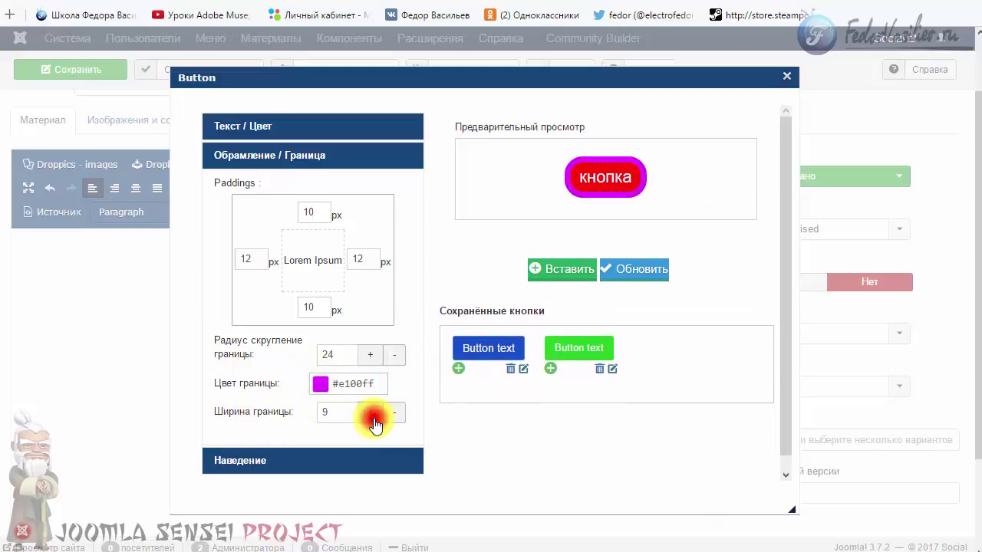
left_click(371, 415)
left_click(370, 415)
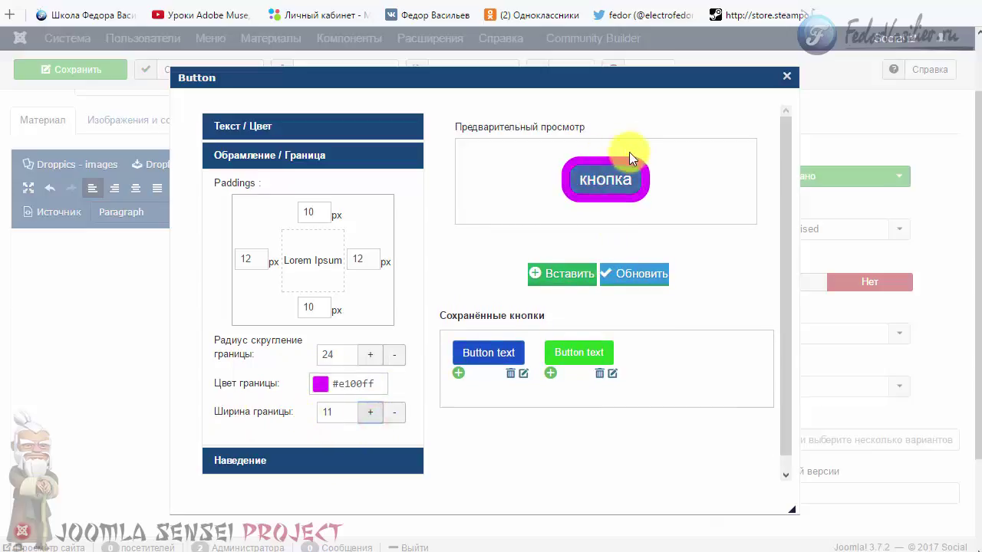
left_click_drag(346, 412, 239, 425)
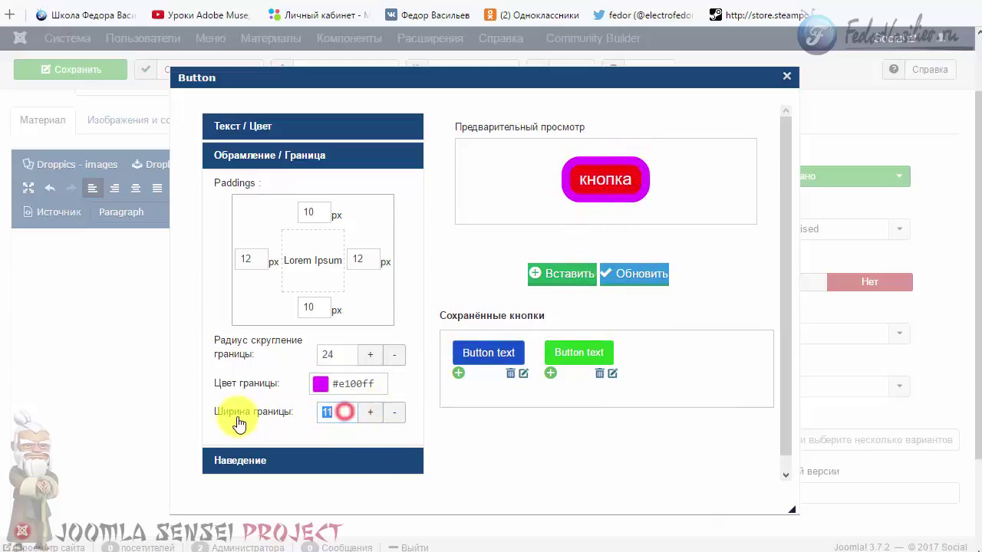
type("0")
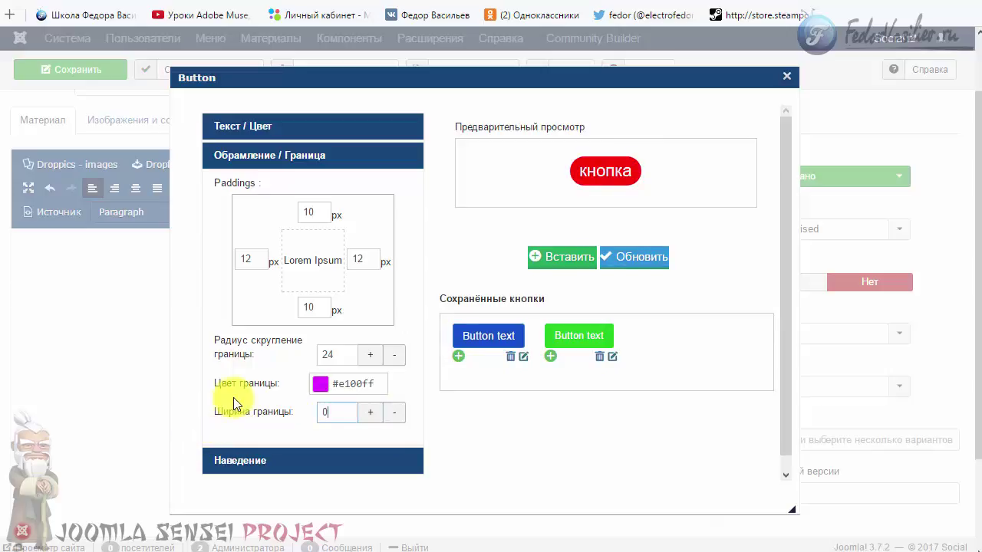
Set the button's hover (Наведение) text color to dark grey #333333.
left_click(234, 486)
left_click(228, 462)
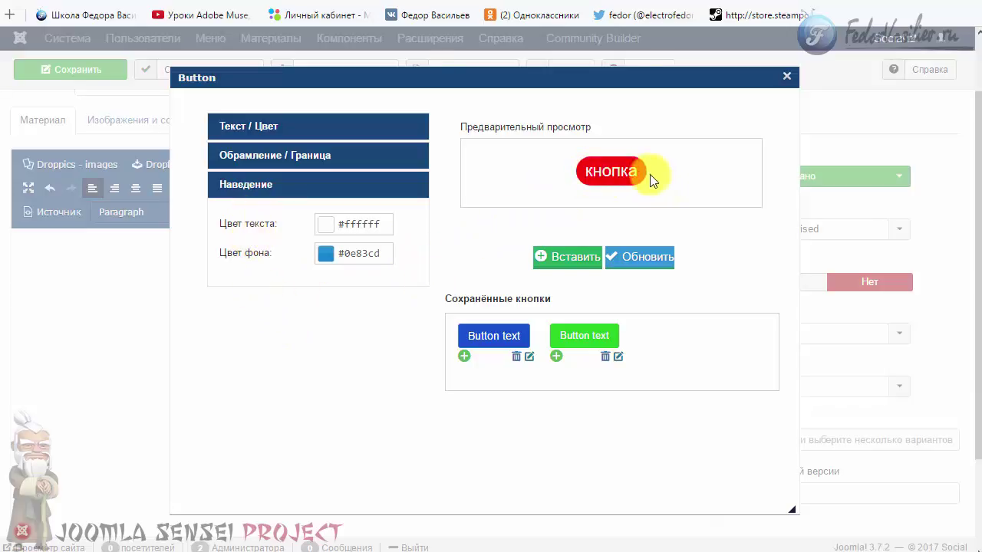
left_click(325, 227)
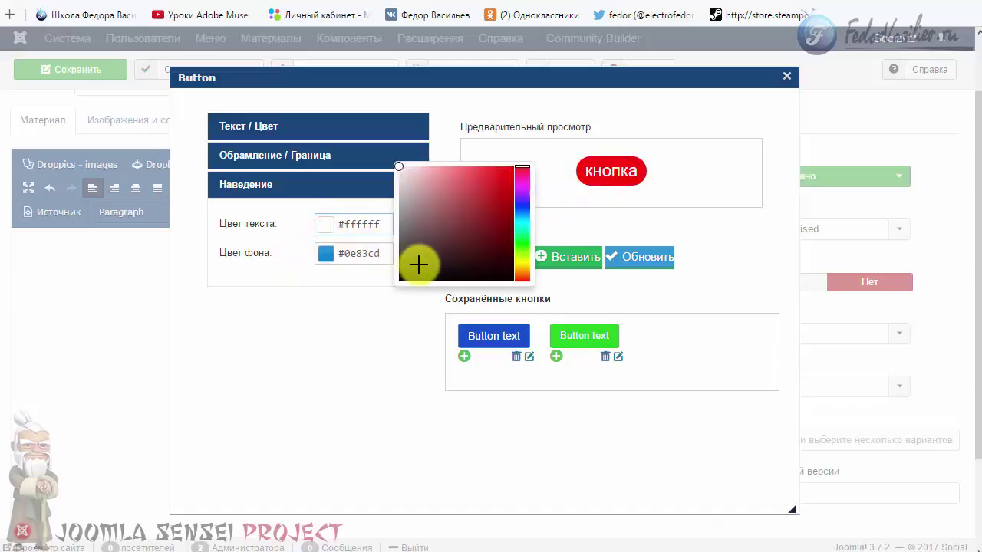
left_click_drag(415, 265, 399, 256)
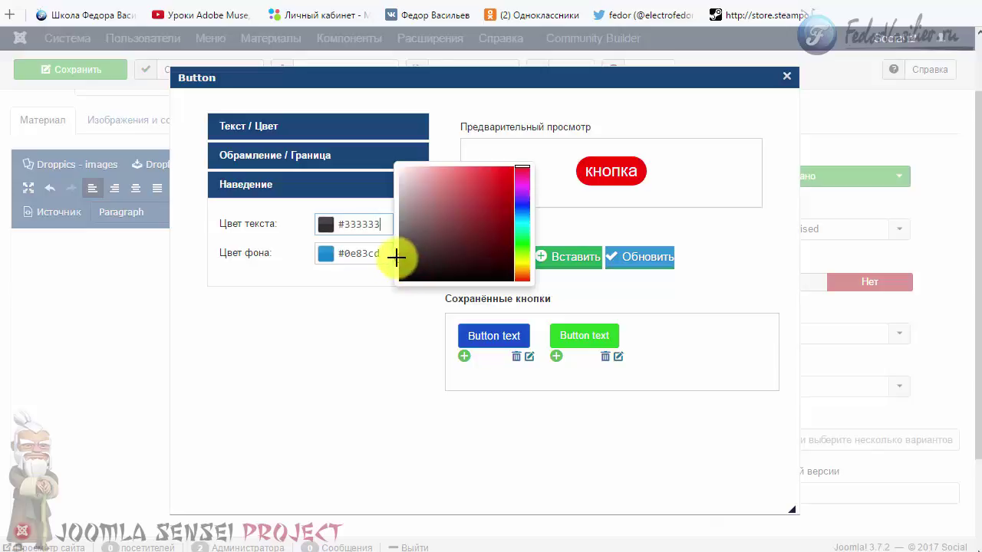
left_click(329, 326)
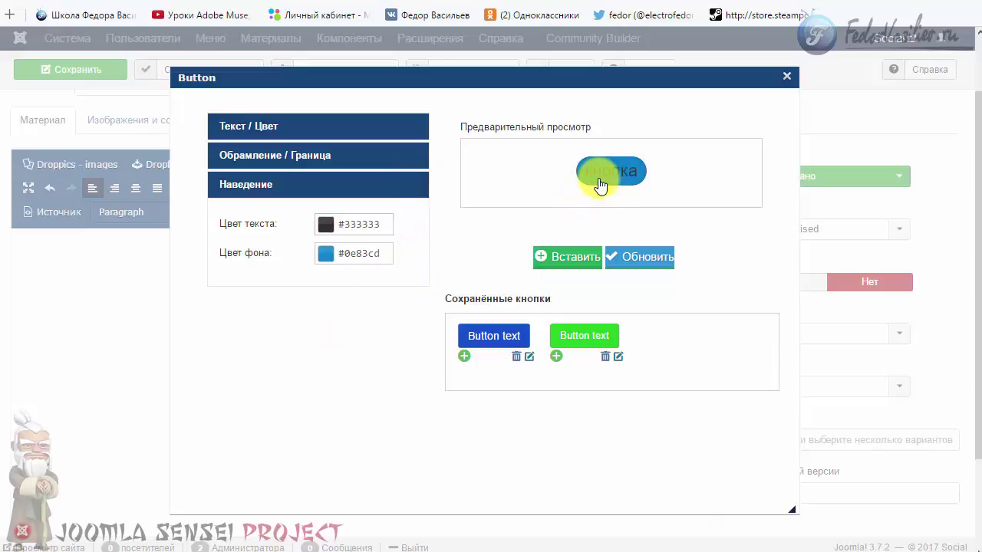
Try white #ffffff as the button's hover background color and settle on light grey #cccccc.
left_click(325, 254)
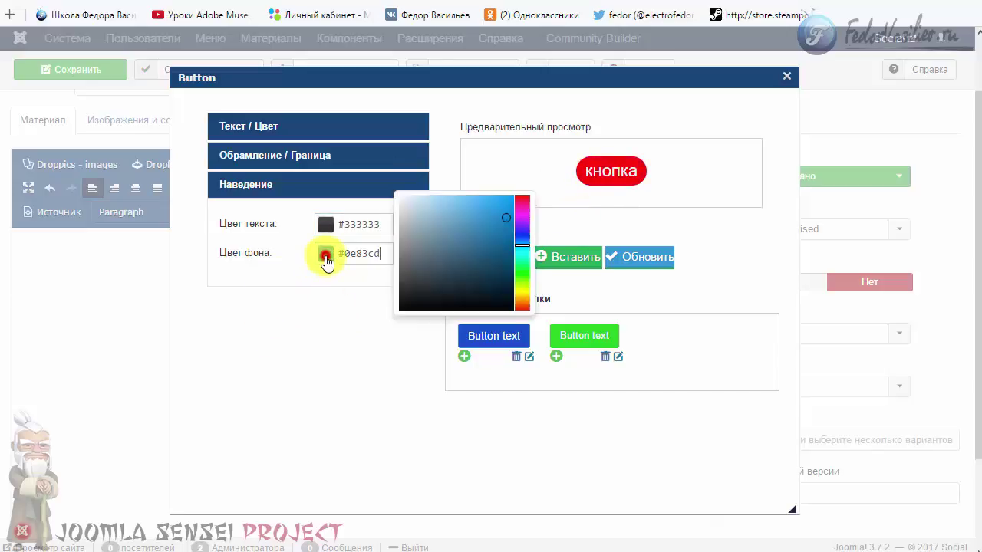
left_click_drag(412, 224, 390, 212)
left_click(333, 296)
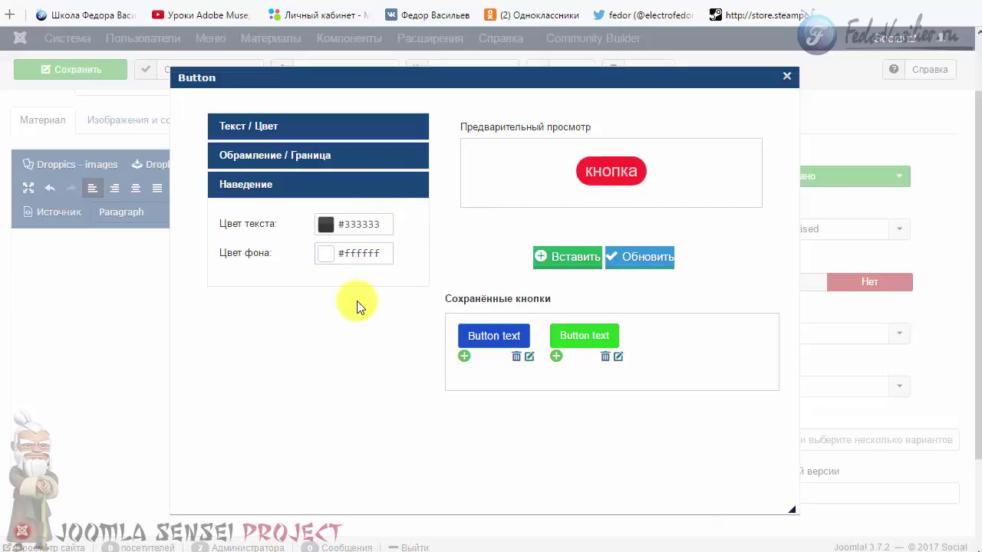
left_click(325, 254)
left_click_drag(406, 221, 394, 219)
left_click(315, 308)
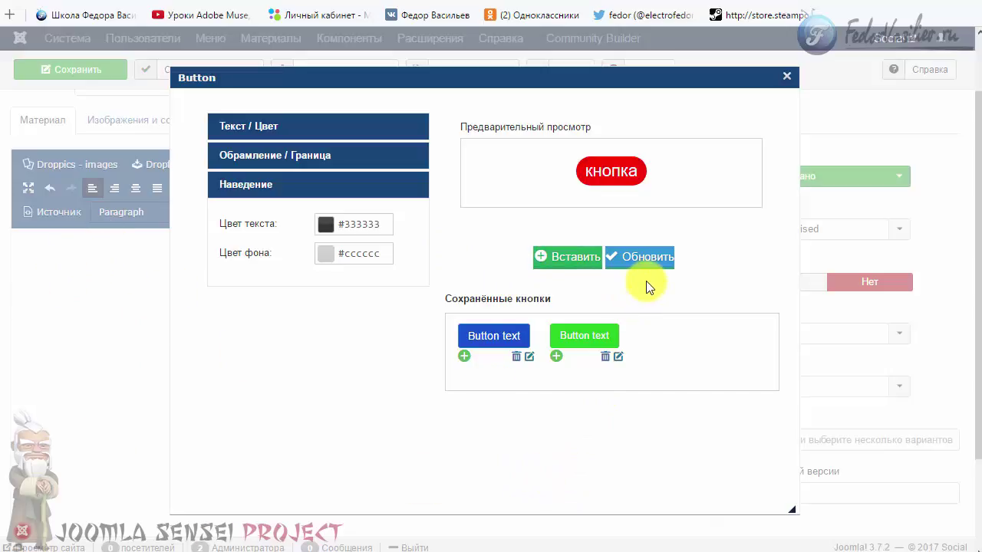
Store the red "кнопка" button among the saved buttons and insert it into the article.
left_click(655, 260)
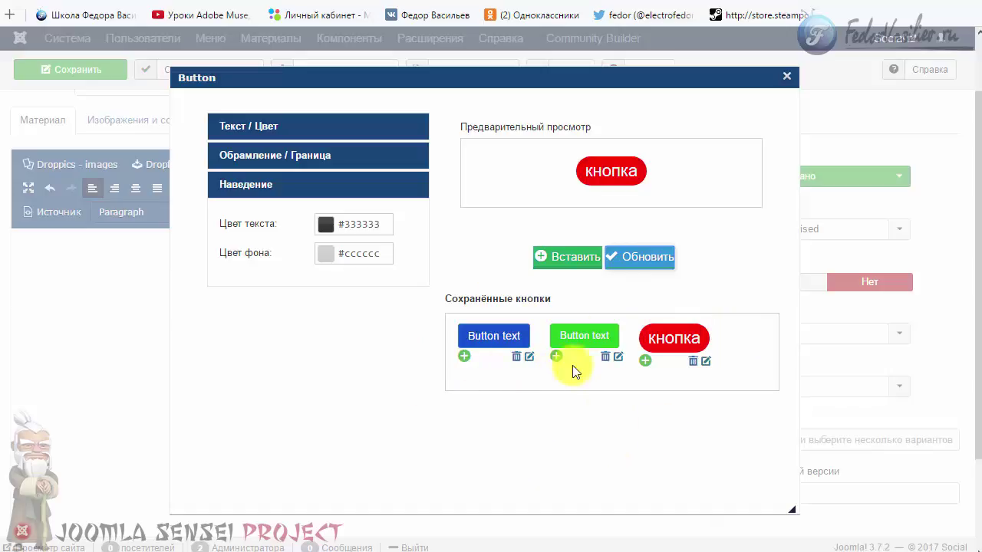
left_click(566, 257)
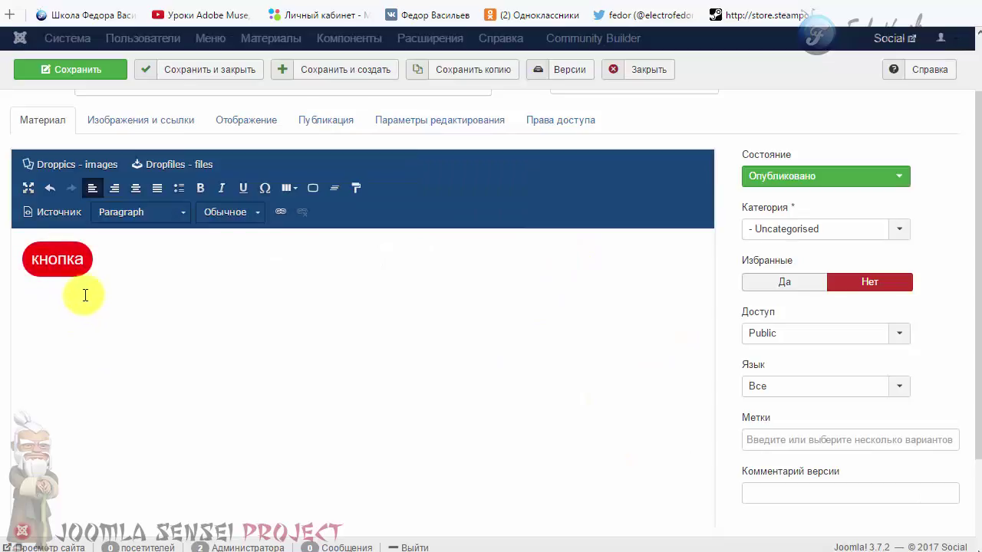
Save the article "Статья" with the inserted button.
left_click(121, 274)
scroll(132, 278, "up", 2)
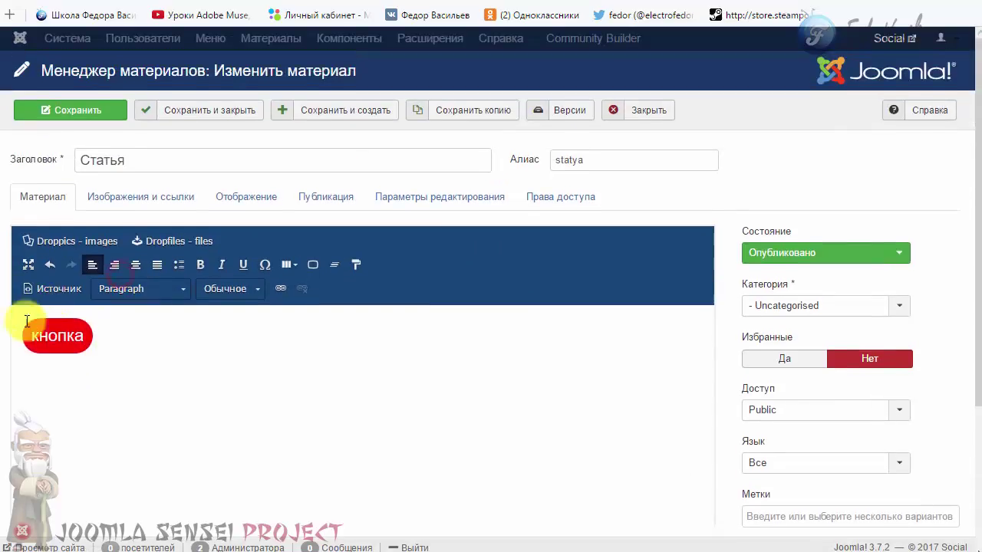
left_click(79, 101)
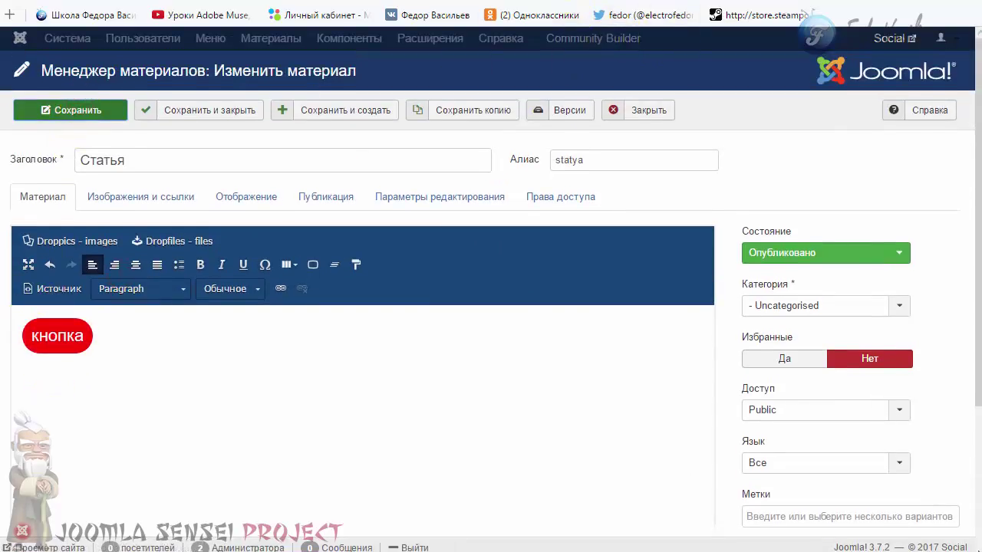
View the article on the Social site's front end and test the red button's link.
left_click(46, 11)
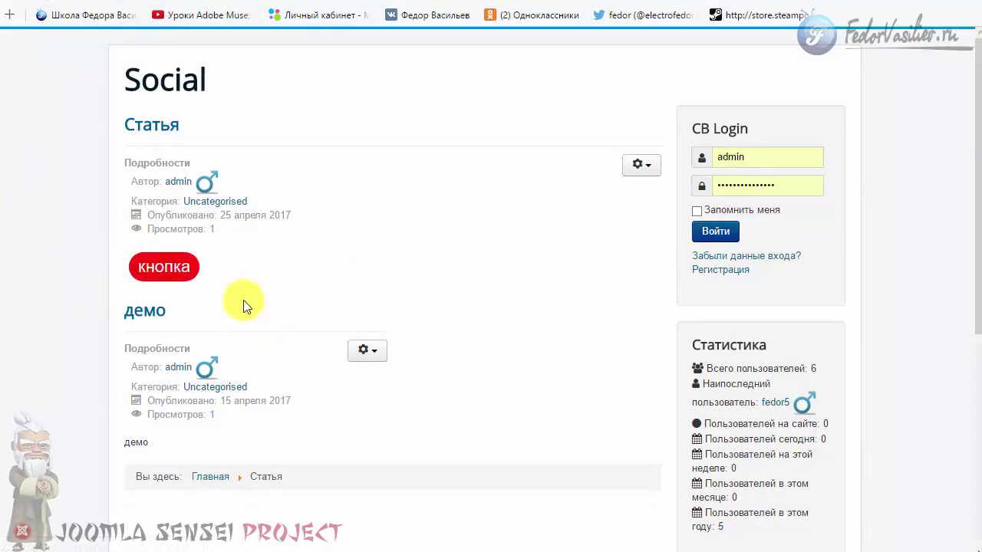
left_click(173, 268)
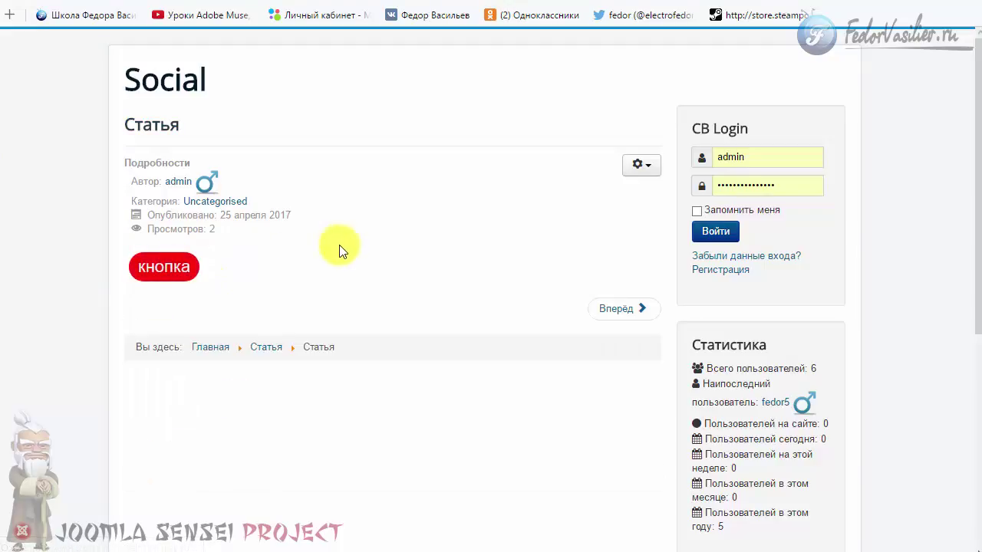
scroll(422, 235, "down", 5)
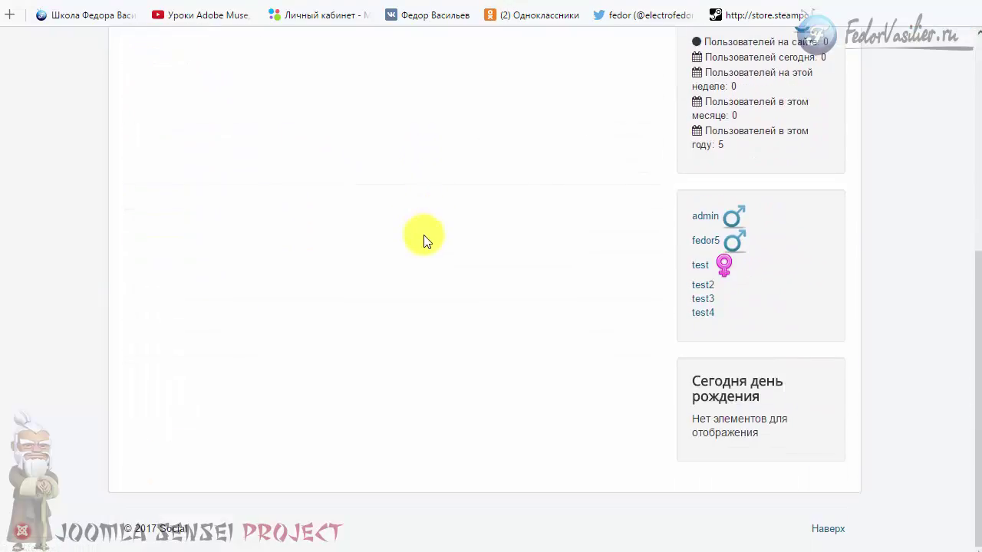
scroll(425, 240, "up", 5)
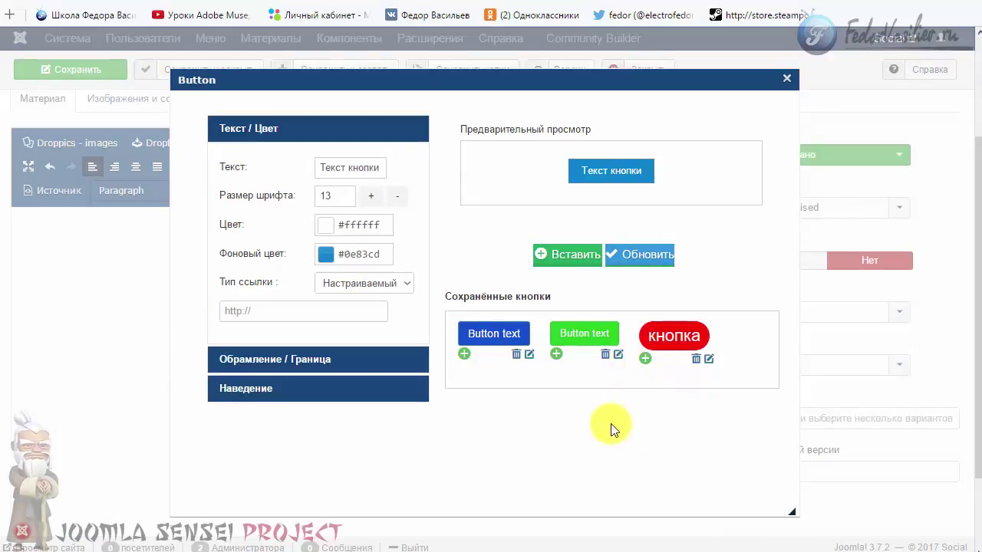
Try to retype the text of the inserted saved red button directly in the article, and clear the content.
left_click(646, 363)
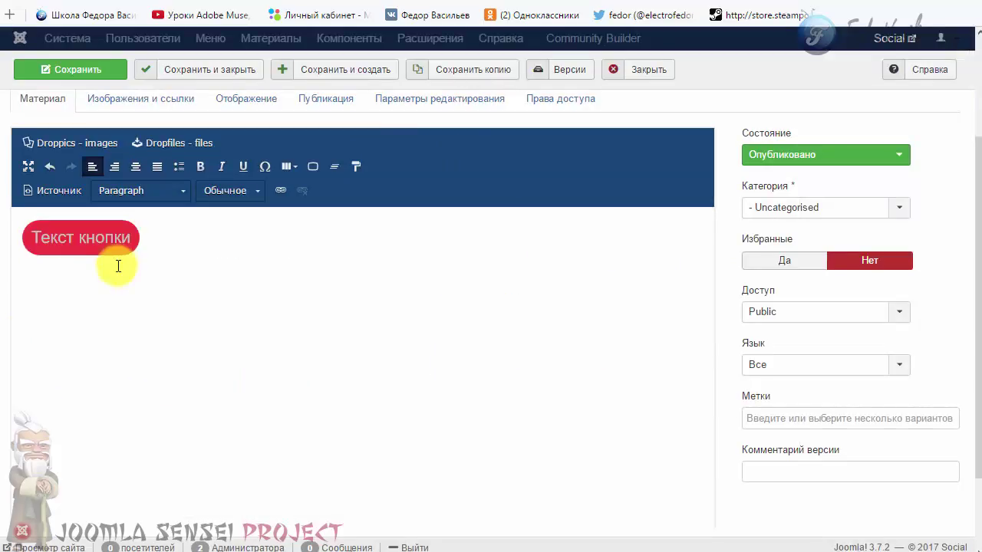
left_click_drag(128, 244, 39, 240)
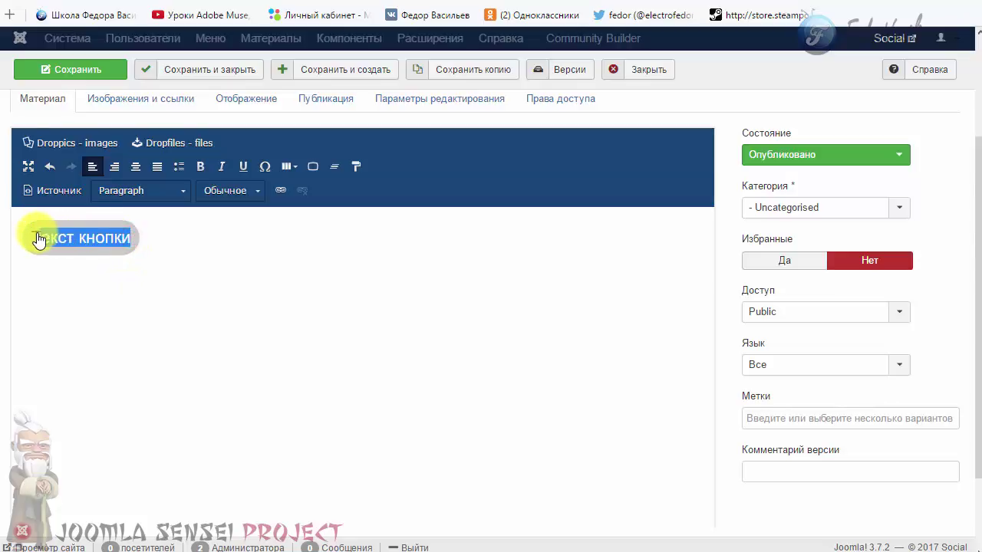
key("BackSpace")
type("Оо")
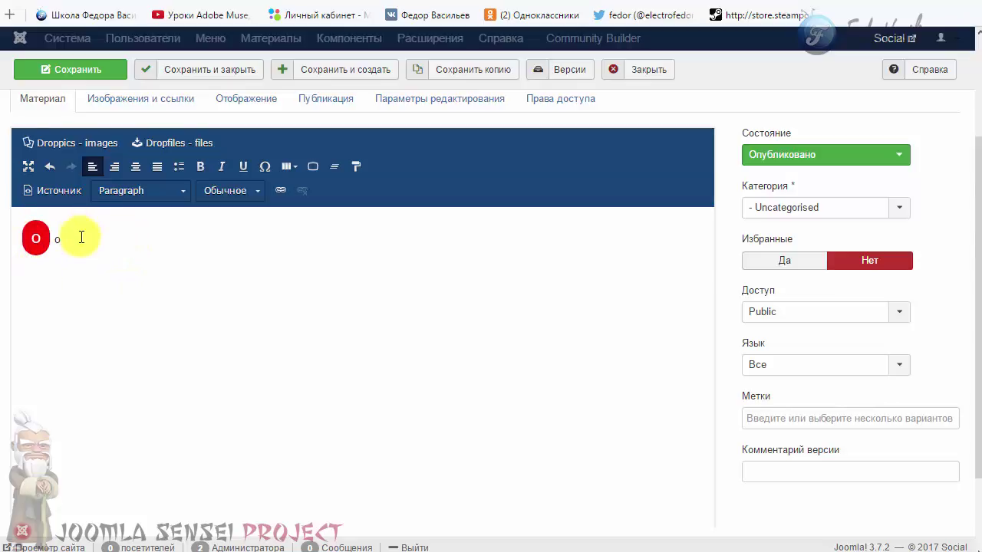
left_click_drag(83, 240, 7, 237)
key("BackSpace")
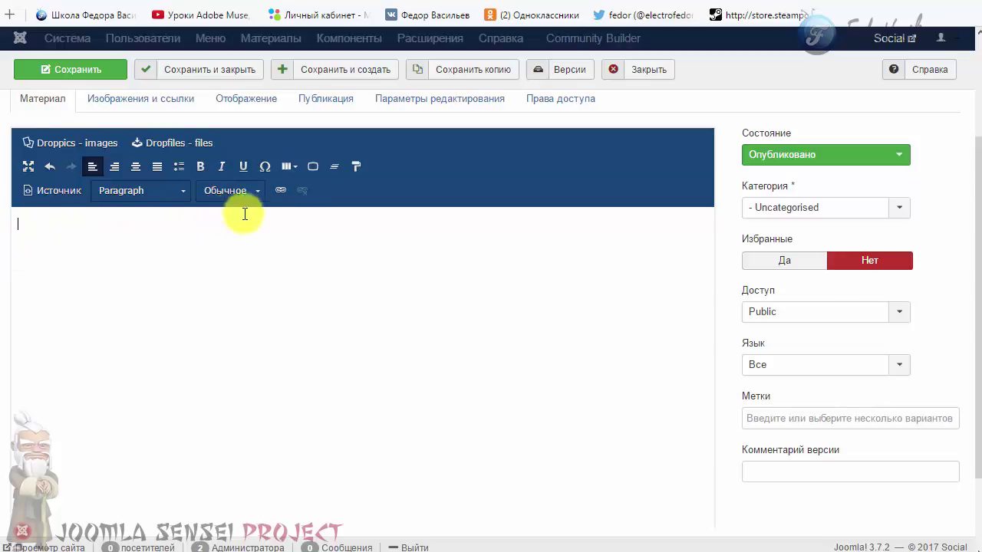
Load the saved red button for editing, set its text to "демо" and insert it into the article.
left_click(311, 167)
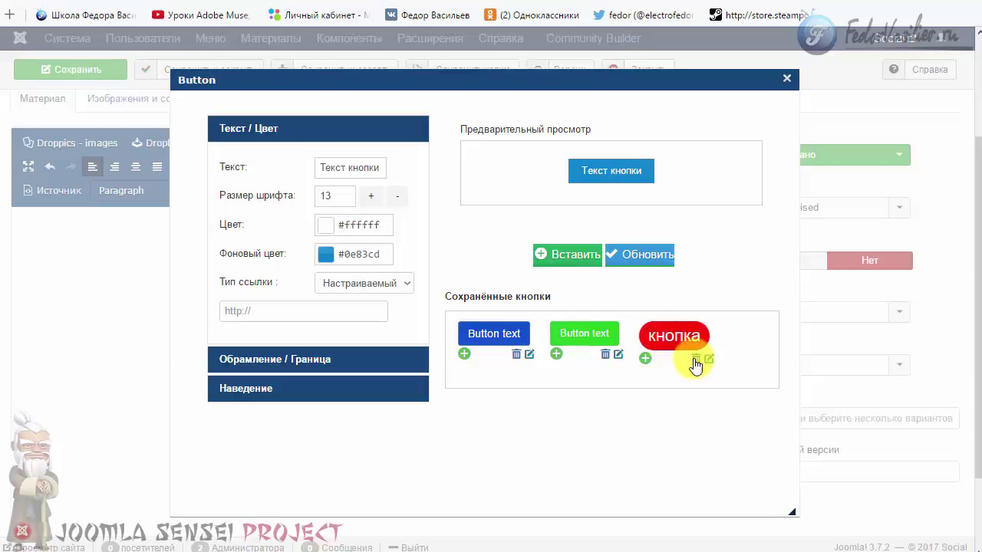
left_click(706, 360)
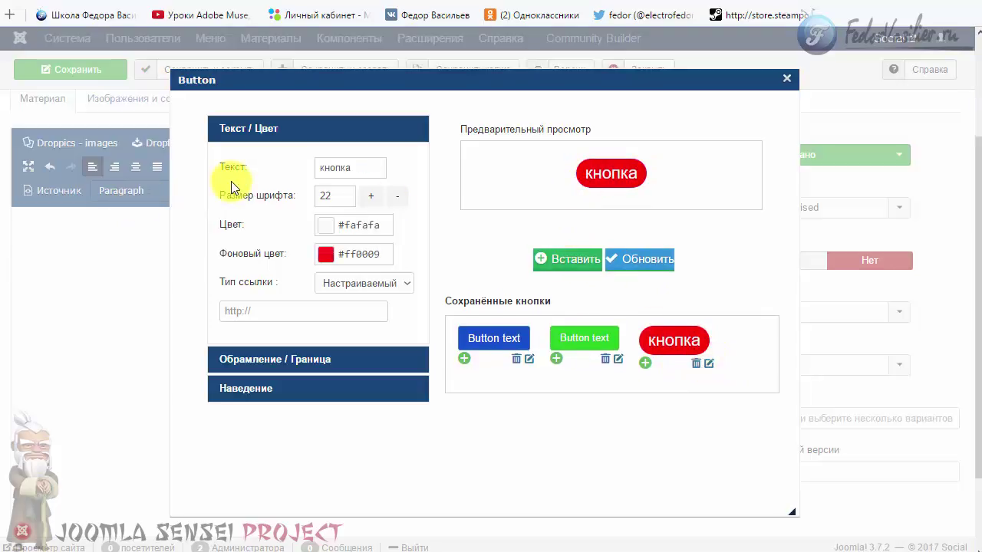
left_click_drag(355, 169, 215, 177)
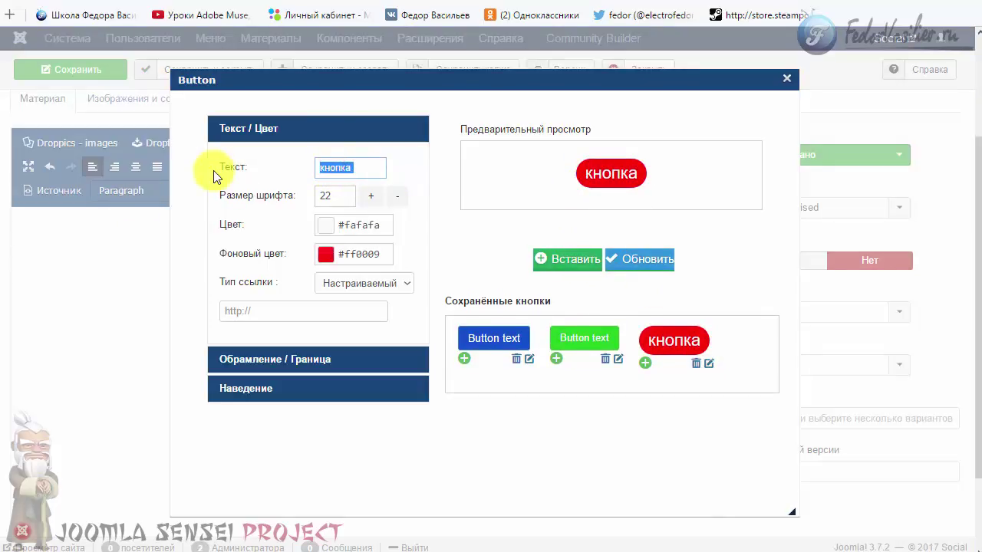
type("демл")
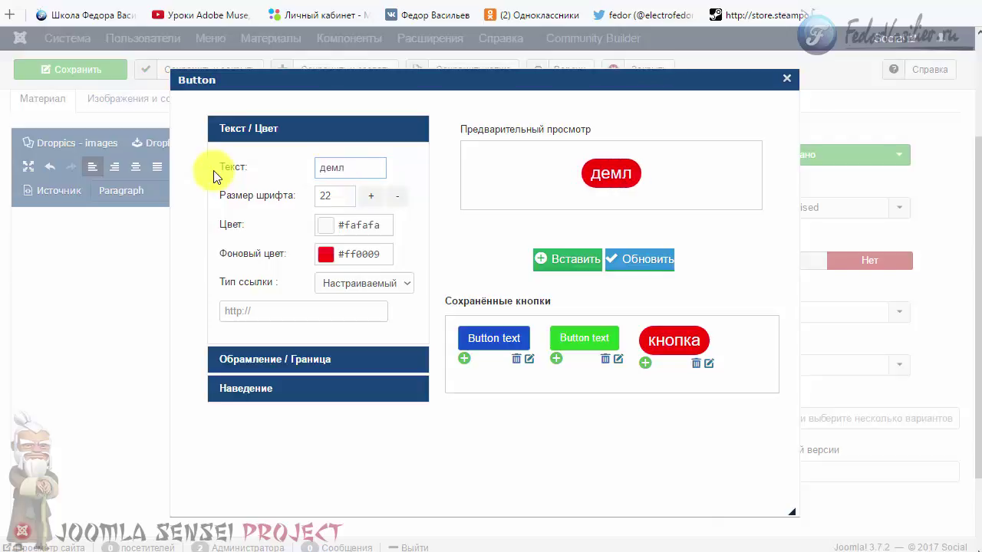
key("BackSpace")
type("о")
left_click(584, 258)
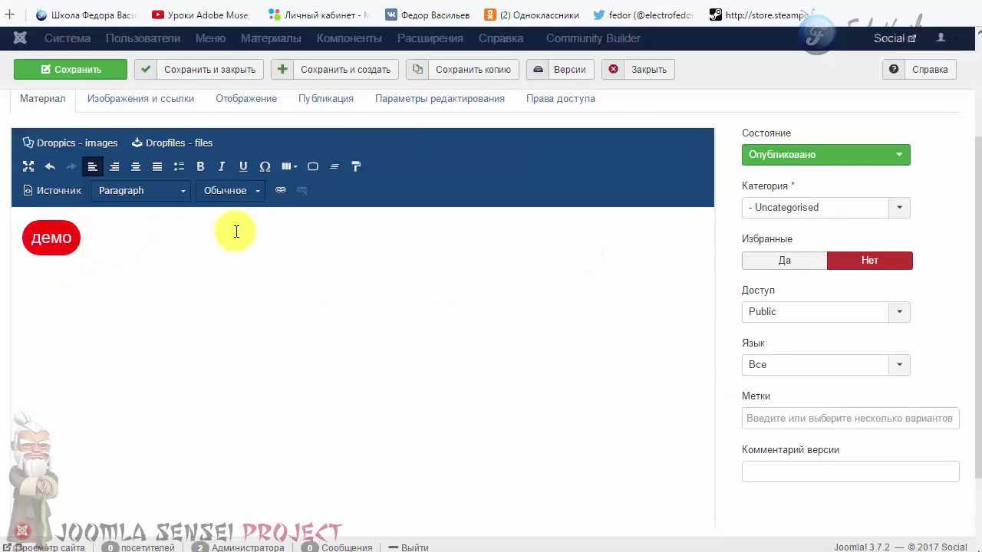
Reopen the Button tool and delete the blue and green "Button text" buttons from the saved ones.
left_click(312, 166)
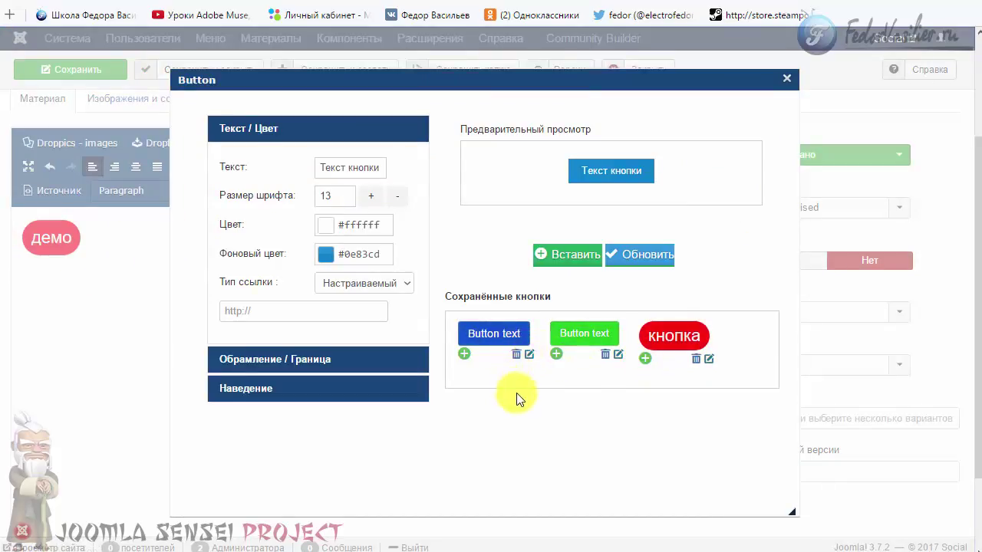
left_click(706, 361)
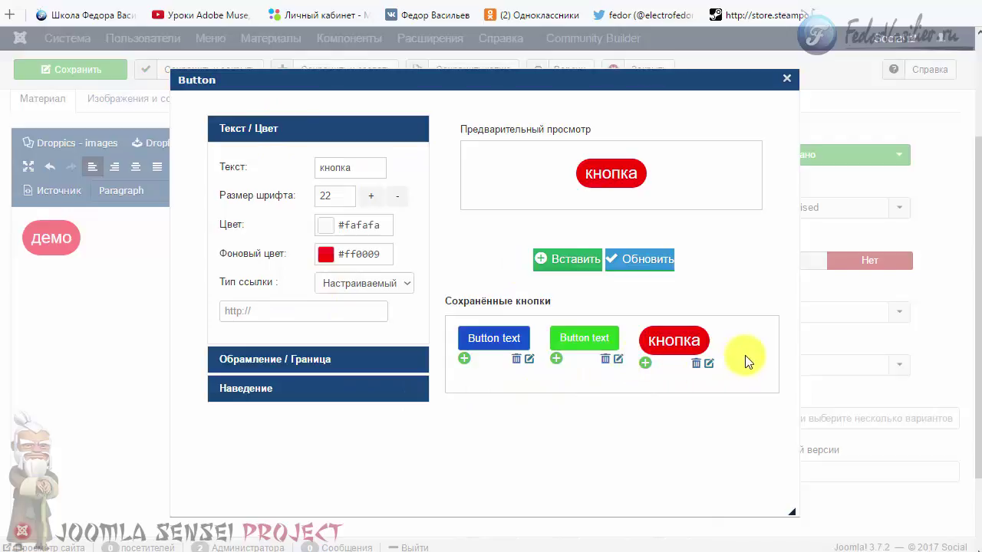
left_click(516, 359)
left_click(676, 170)
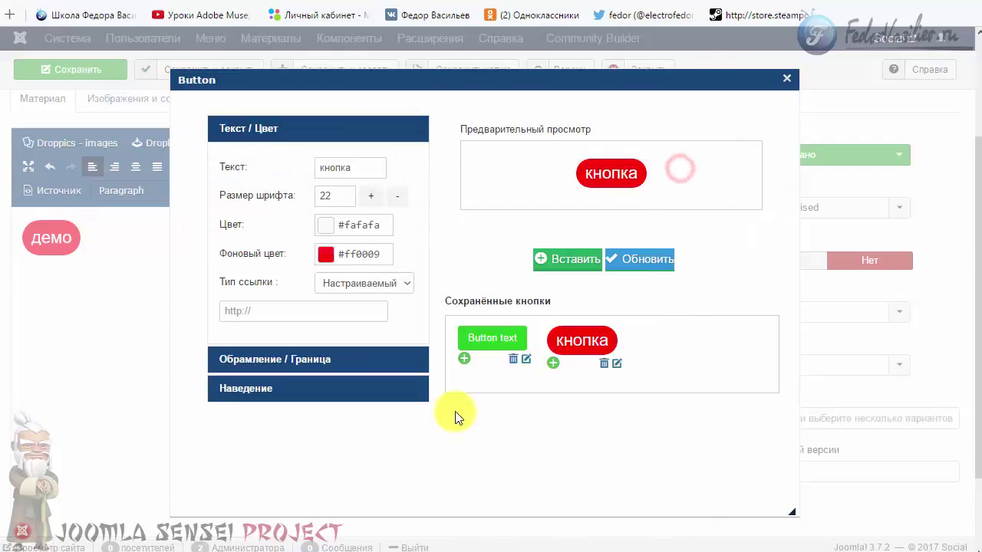
left_click(516, 361)
left_click(660, 164)
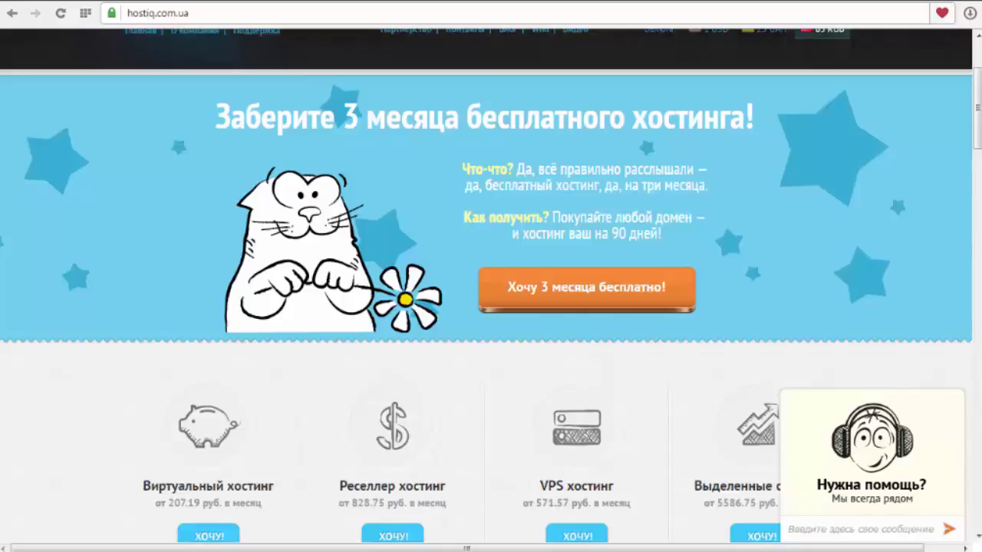
Dismiss the help chat pop-up on hostiq.com.ua and look over the hosting plans and customer reviews.
left_click(865, 488)
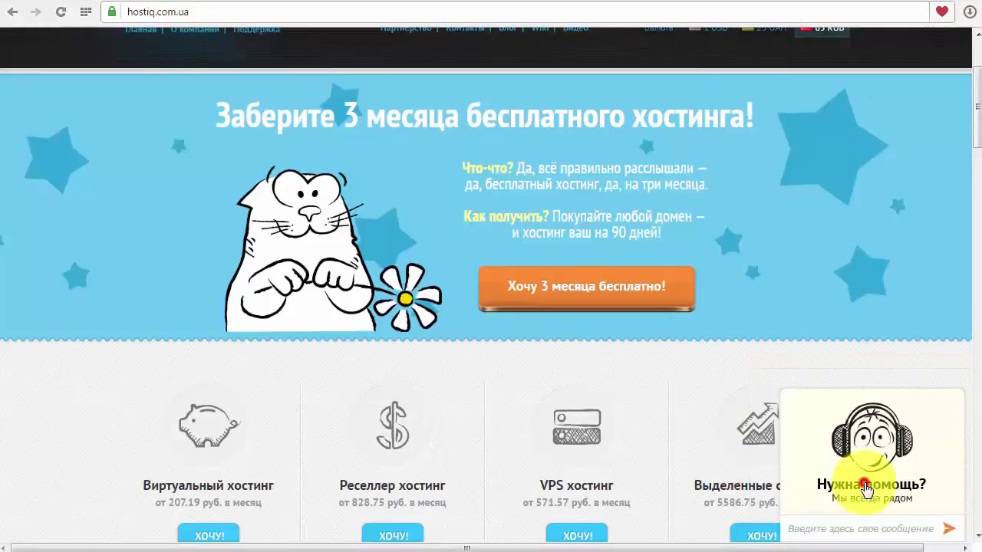
left_click(945, 242)
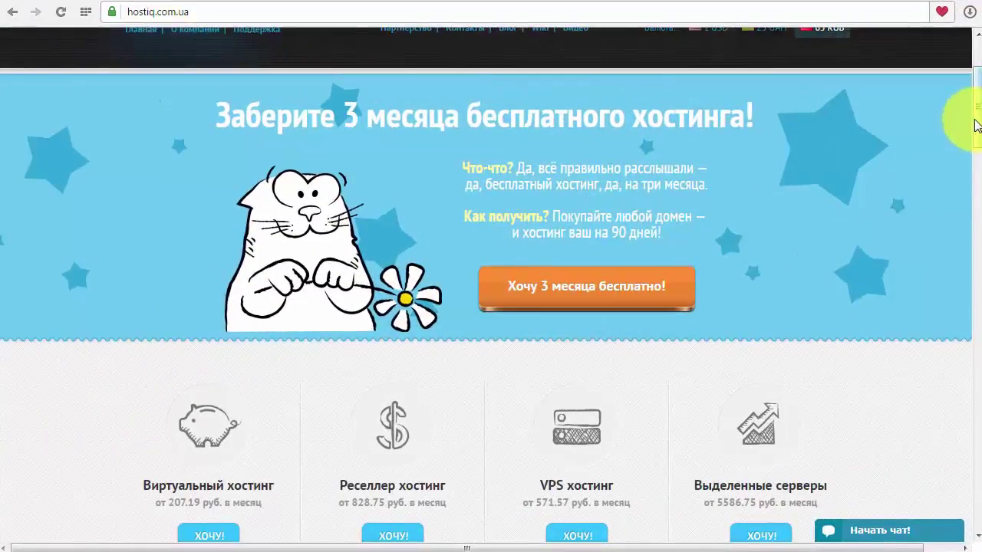
scroll(976, 122, "down", 3)
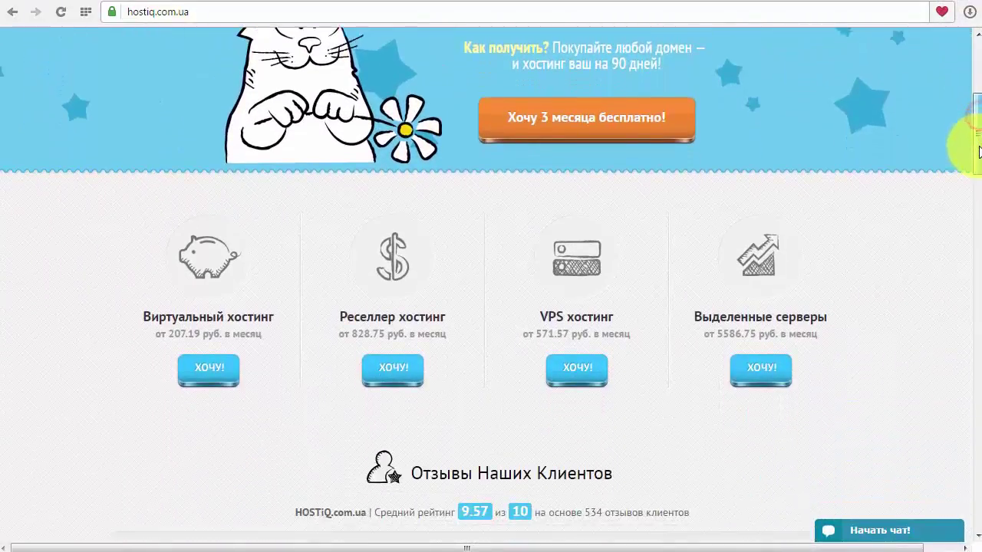
scroll(976, 153, "down", 2)
scroll(967, 146, "up", 4)
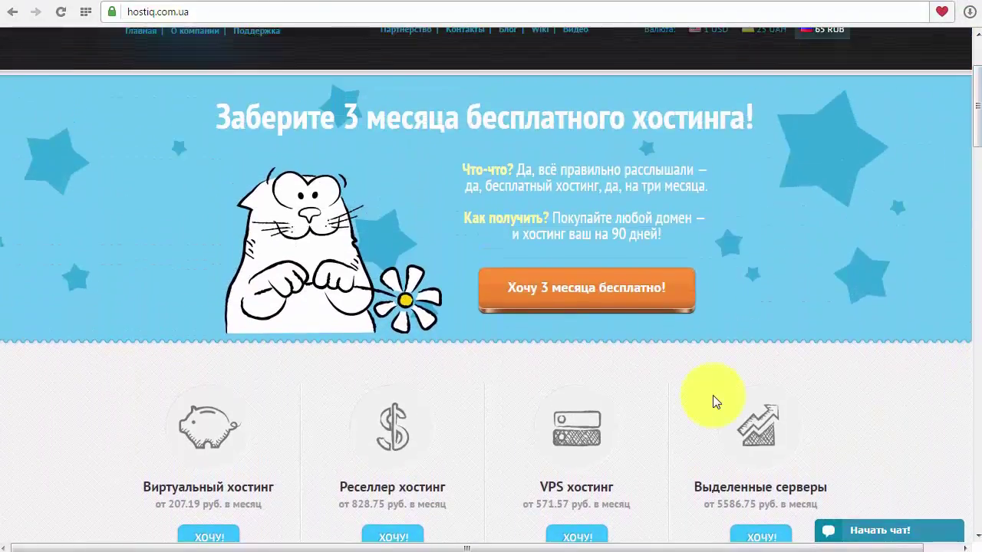